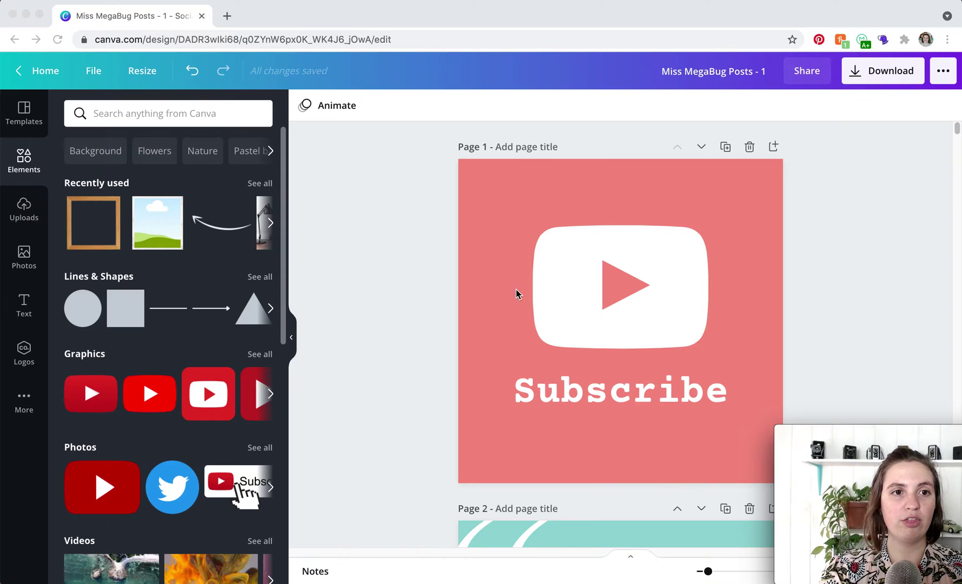
# - Click into the 'Search anything from Canva' box in the Elements panel
pyautogui.click(160, 114)
# - Search the elements library for 'frame' and browse the results
pyautogui.write('frame')
pyautogui.press('Return')
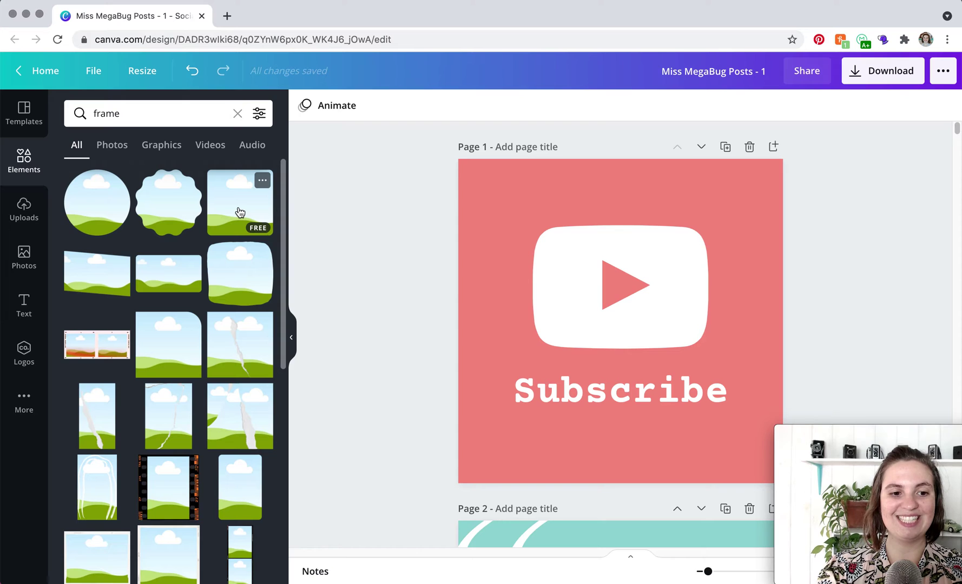
pyautogui.scroll(-2, 187, 377)
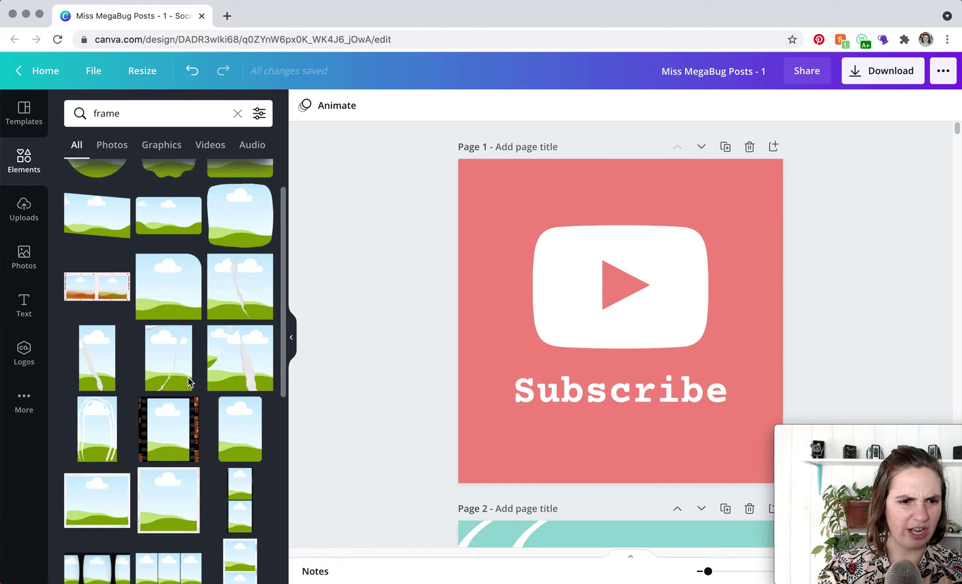
pyautogui.scroll(1, 187, 377)
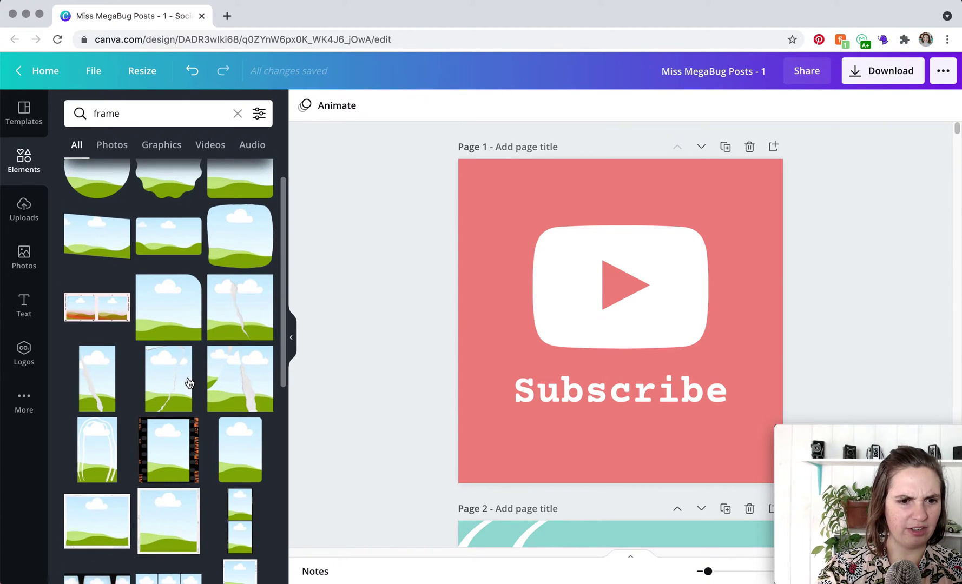
# - Add a trial frame, stretch it over the whole page, then delete it
pyautogui.click(166, 534)
pyautogui.moveTo(532, 232); pyautogui.dragTo(503, 175)
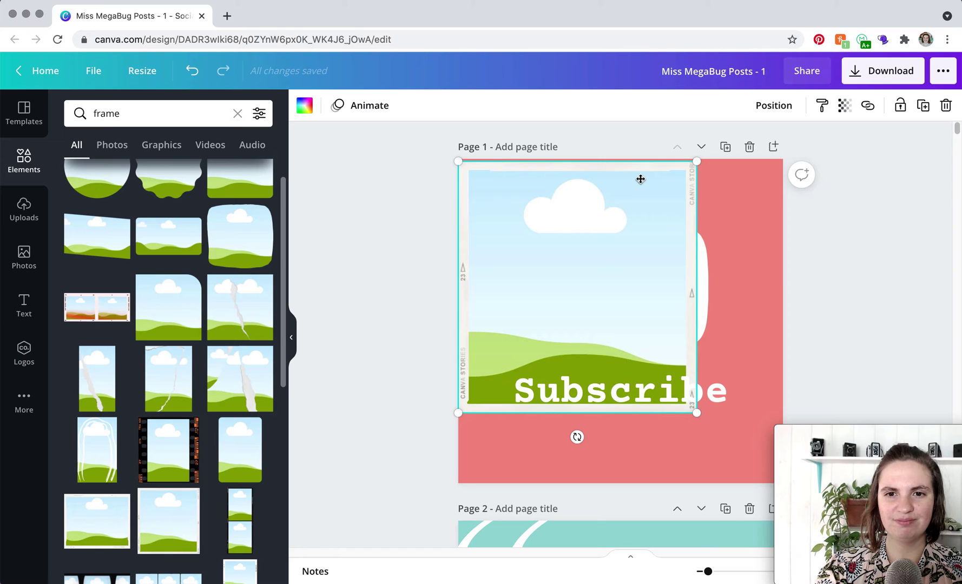
pyautogui.moveTo(697, 413); pyautogui.dragTo(774, 510)
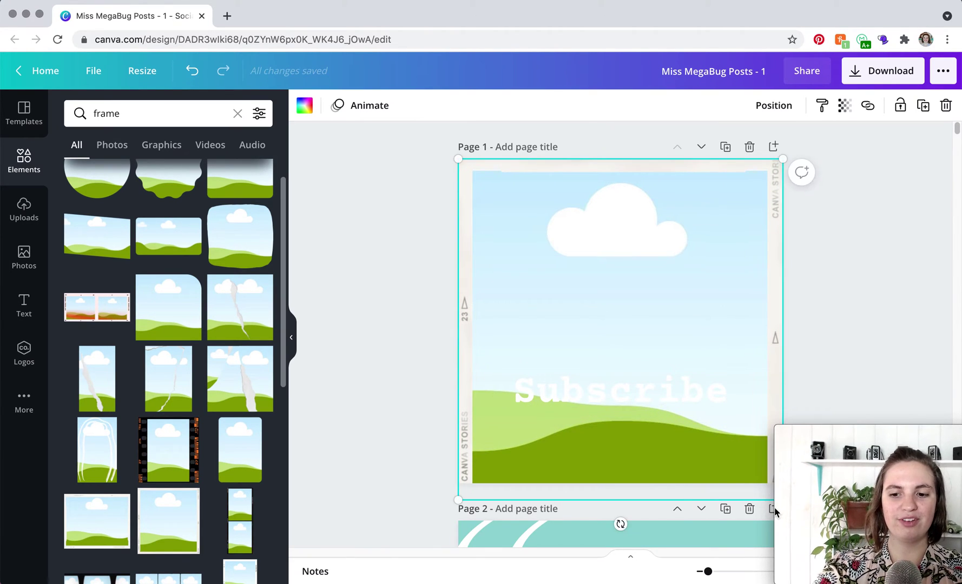
pyautogui.press('Delete')
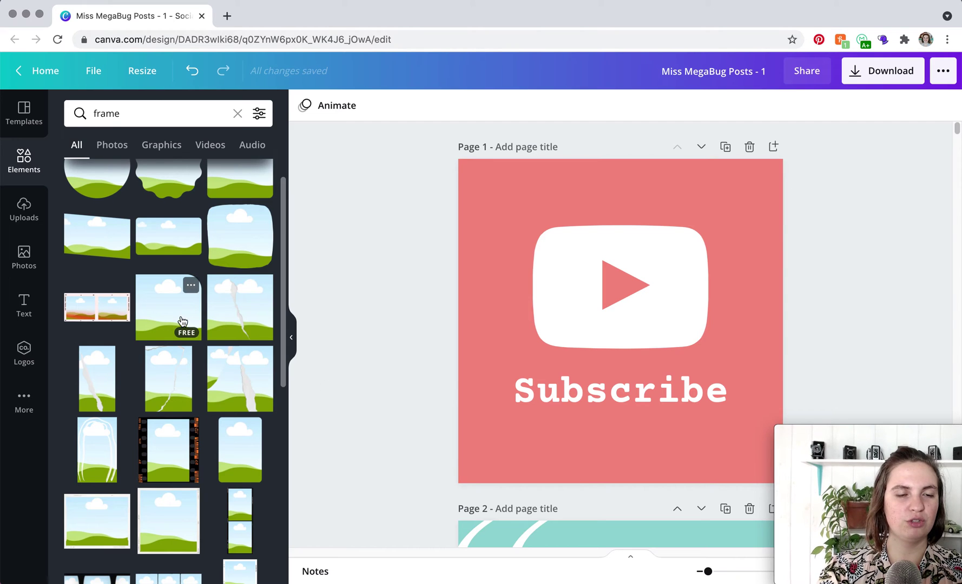
# - Try a rounded frame on the page, enlarge it, then delete it
pyautogui.scroll(1, 183, 321)
pyautogui.click(222, 222)
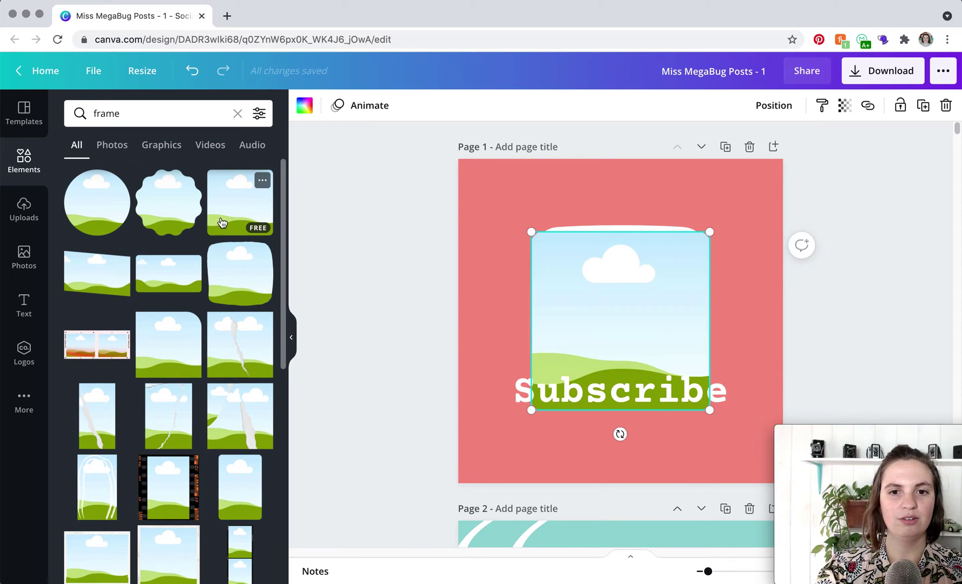
pyautogui.moveTo(486, 209); pyautogui.dragTo(438, 175)
pyautogui.press('Delete')
# - Scroll the frame results and add the rounded-square frame with a grey border
pyautogui.scroll(-3, 182, 359)
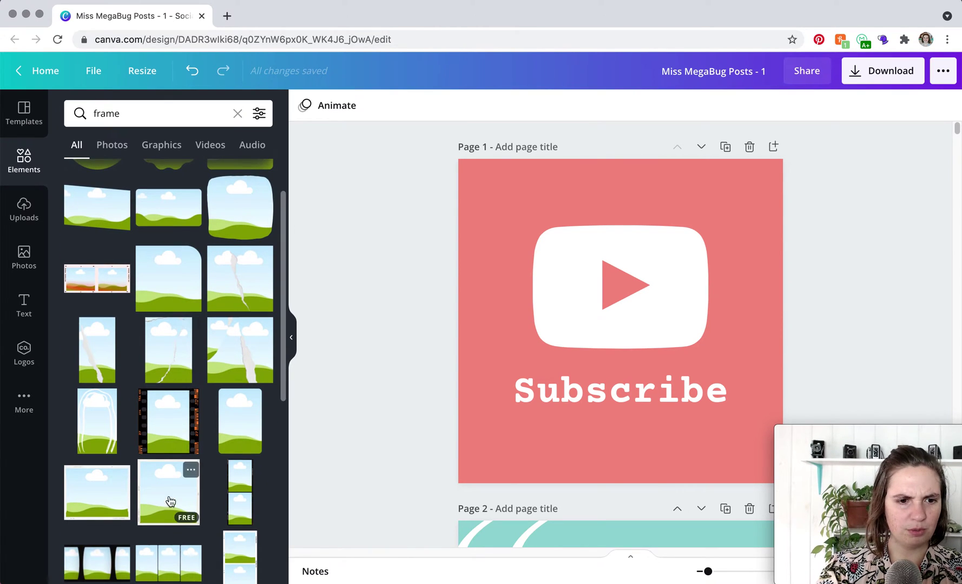
pyautogui.scroll(-1, 87, 496)
pyautogui.scroll(-5, 89, 496)
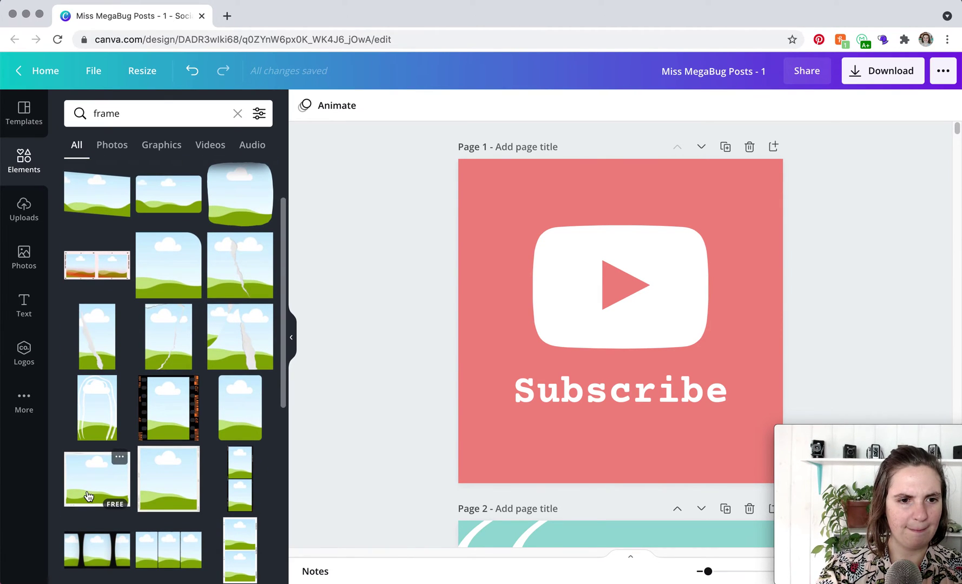
pyautogui.scroll(-2, 89, 496)
pyautogui.click(227, 362)
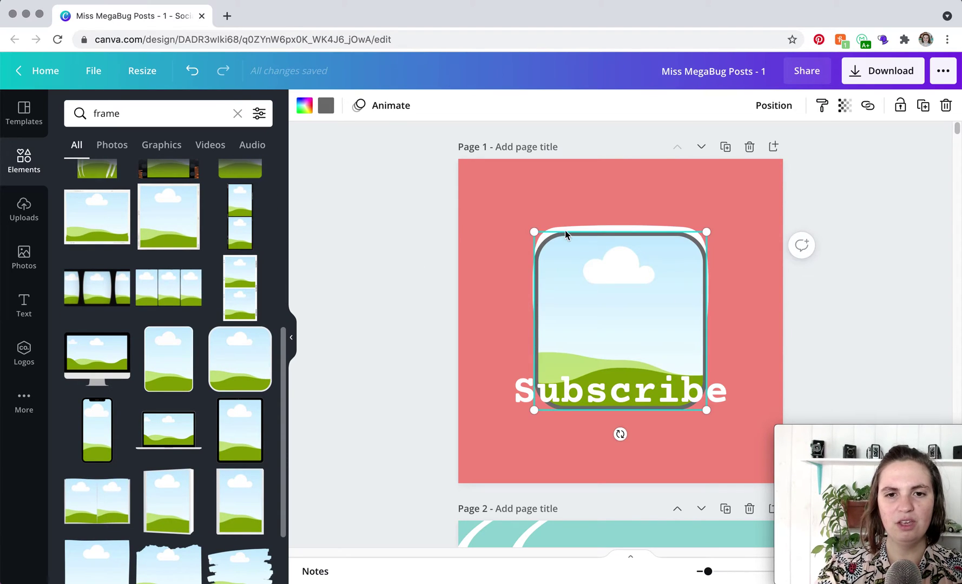
# - Move and stretch the rounded-square frame until it fills nearly the whole page, centred
pyautogui.moveTo(564, 268); pyautogui.dragTo(455, 170)
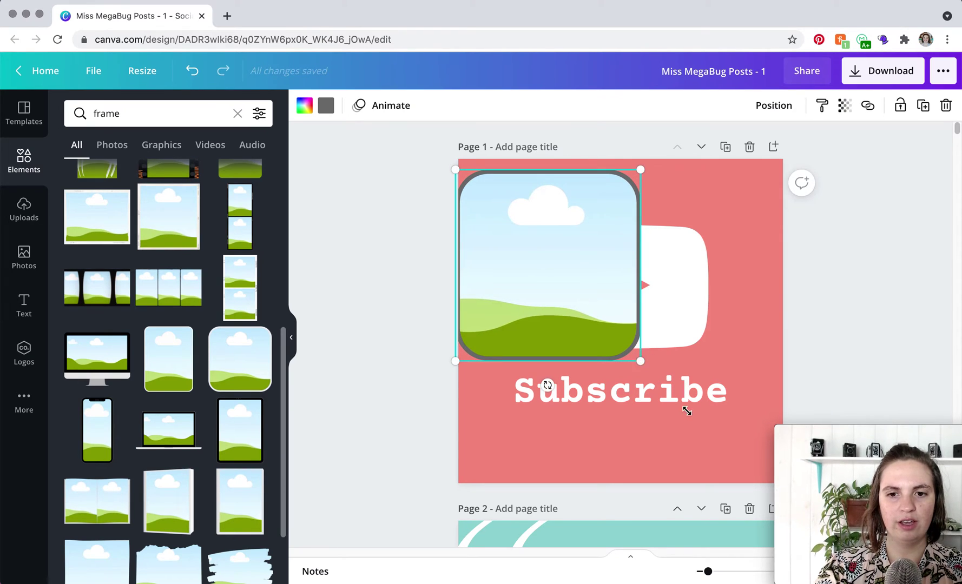
pyautogui.moveTo(686, 411); pyautogui.dragTo(746, 484)
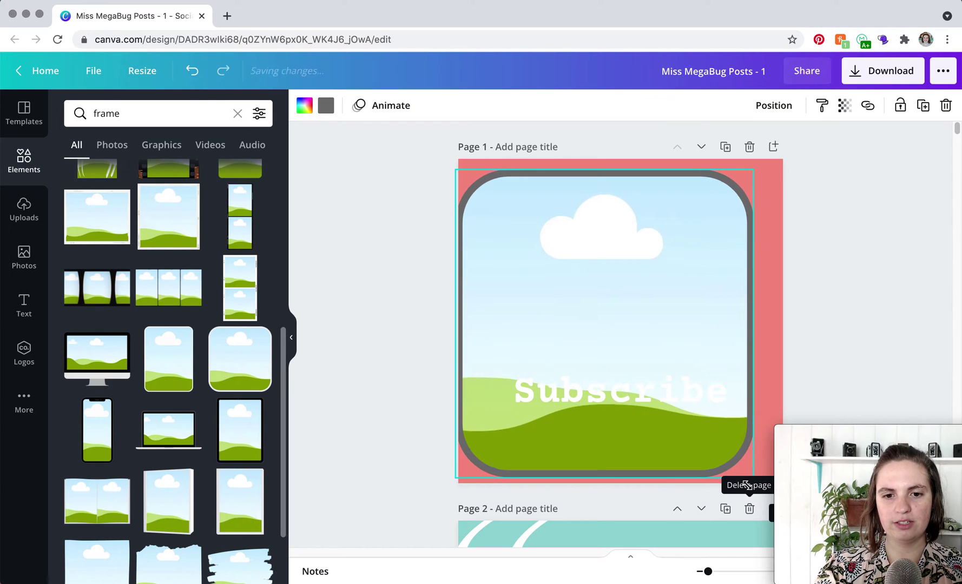
pyautogui.moveTo(685, 248); pyautogui.dragTo(698, 249)
pyautogui.moveTo(466, 167)
pyautogui.mouseDown()
pyautogui.moveTo(449, 153)
pyautogui.moveTo(458, 154)
pyautogui.mouseUp()
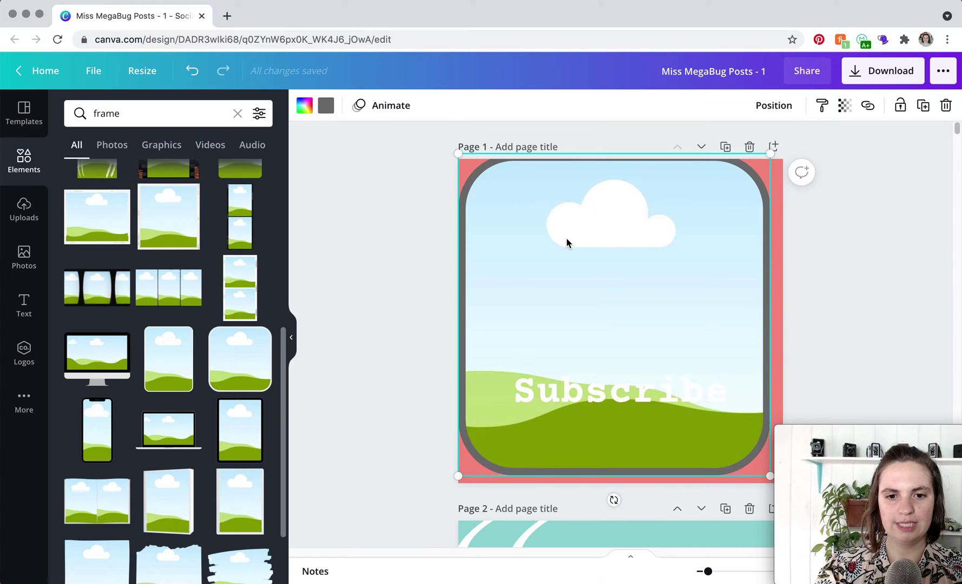
pyautogui.moveTo(567, 243); pyautogui.dragTo(570, 247)
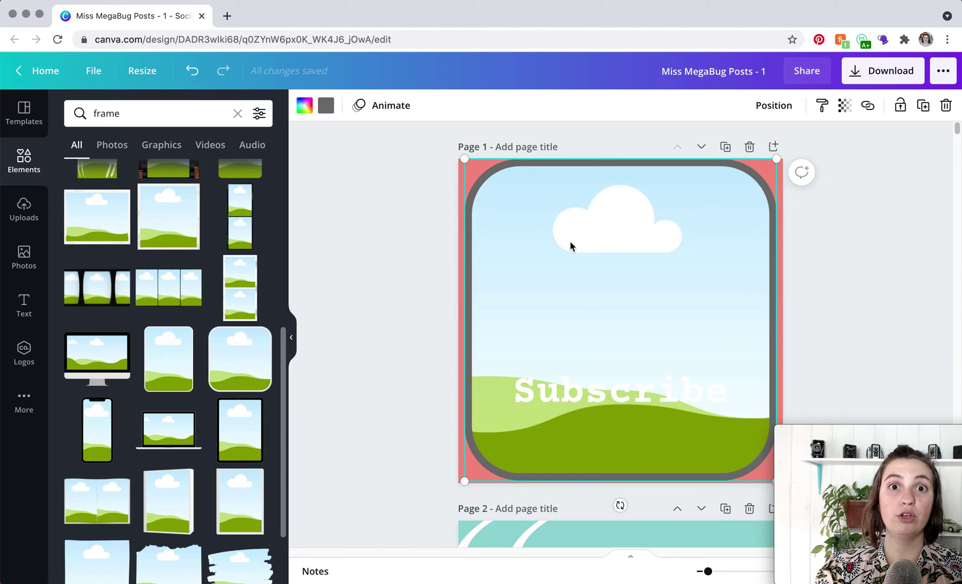
pyautogui.click(846, 260)
pyautogui.click(667, 245)
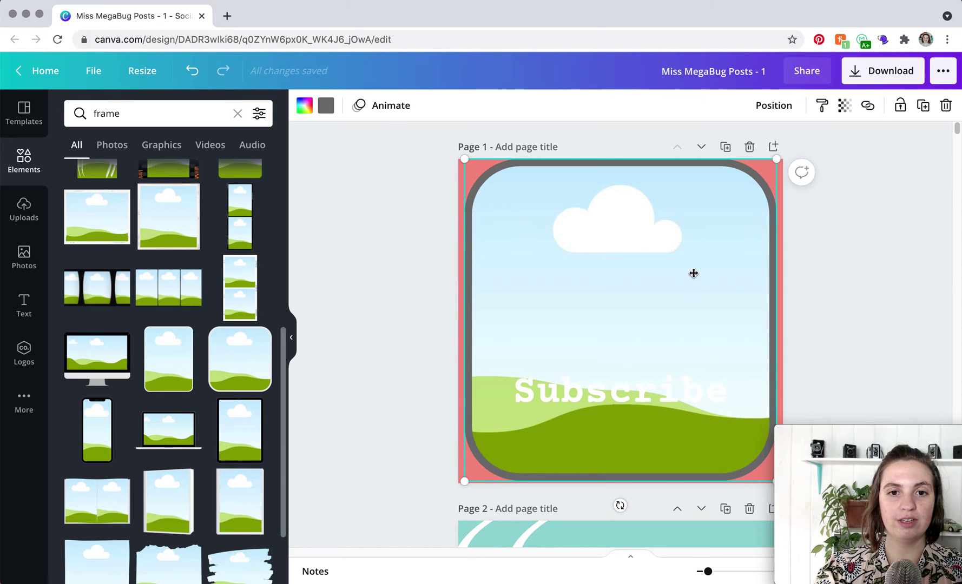
pyautogui.moveTo(693, 273); pyautogui.dragTo(536, 230)
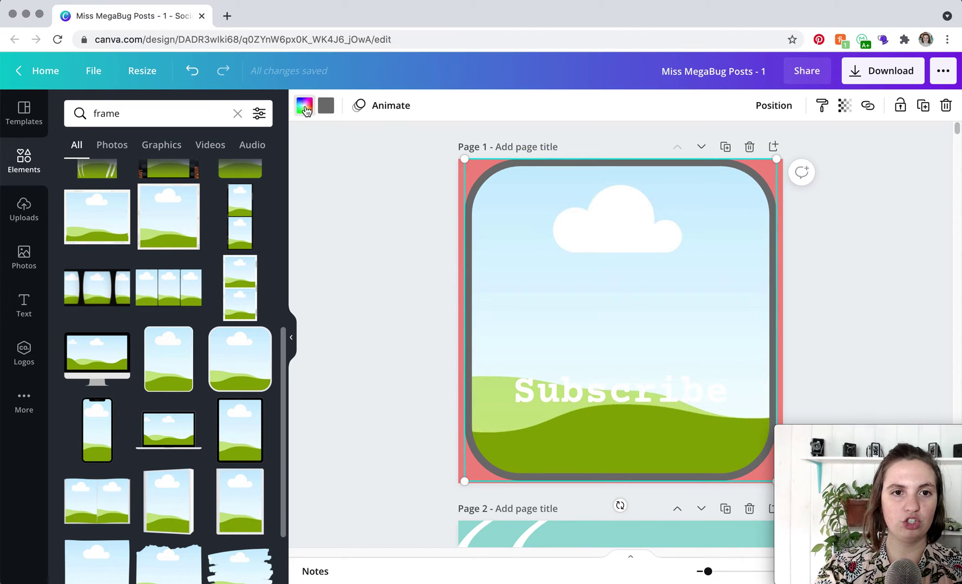
pyautogui.click(305, 107)
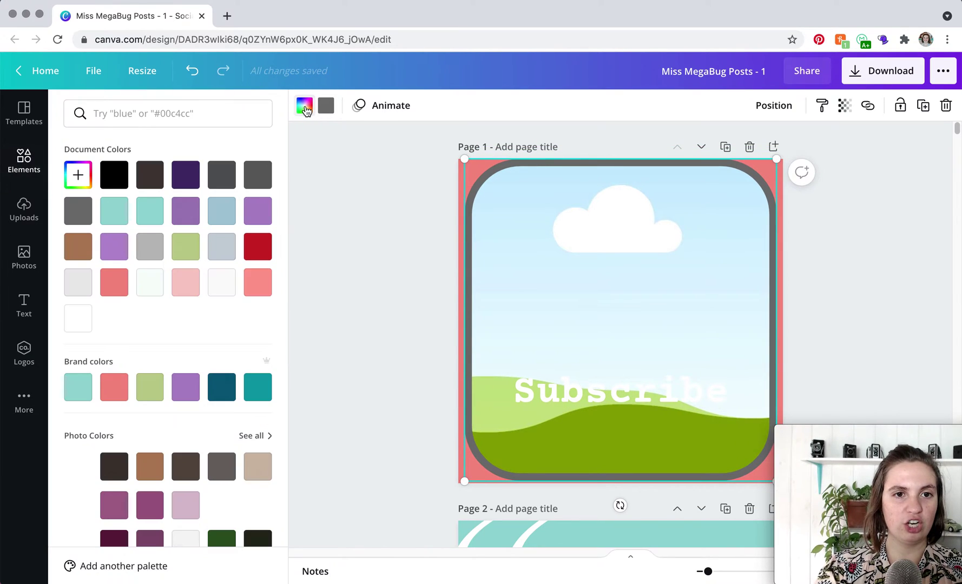
# - Fill the frame with coral and make its border purple
pyautogui.click(108, 398)
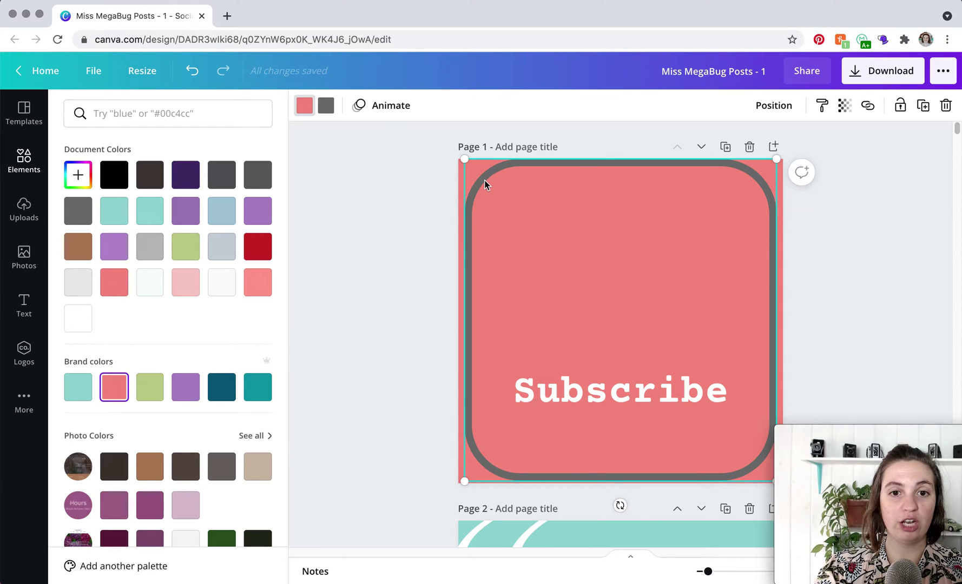
pyautogui.click(327, 105)
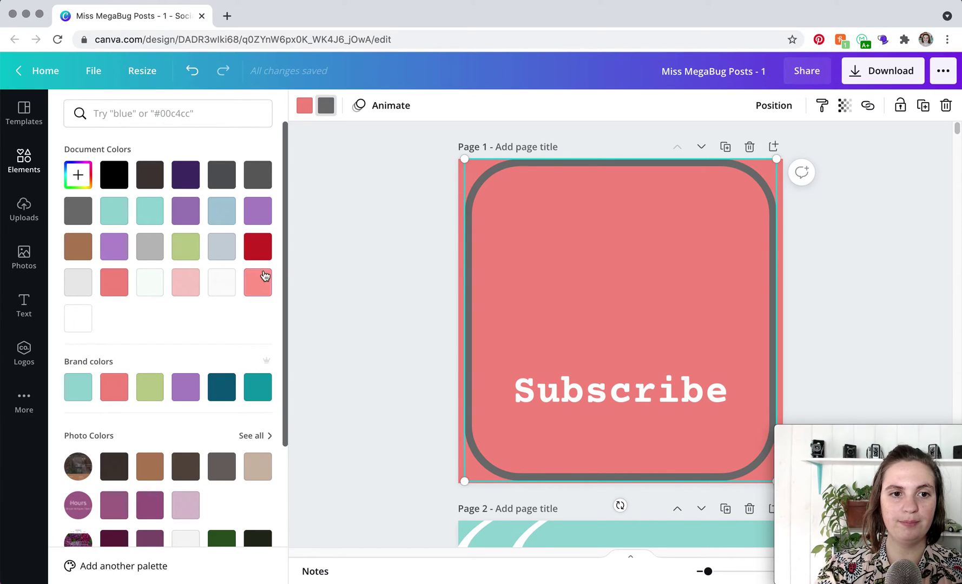
pyautogui.click(180, 393)
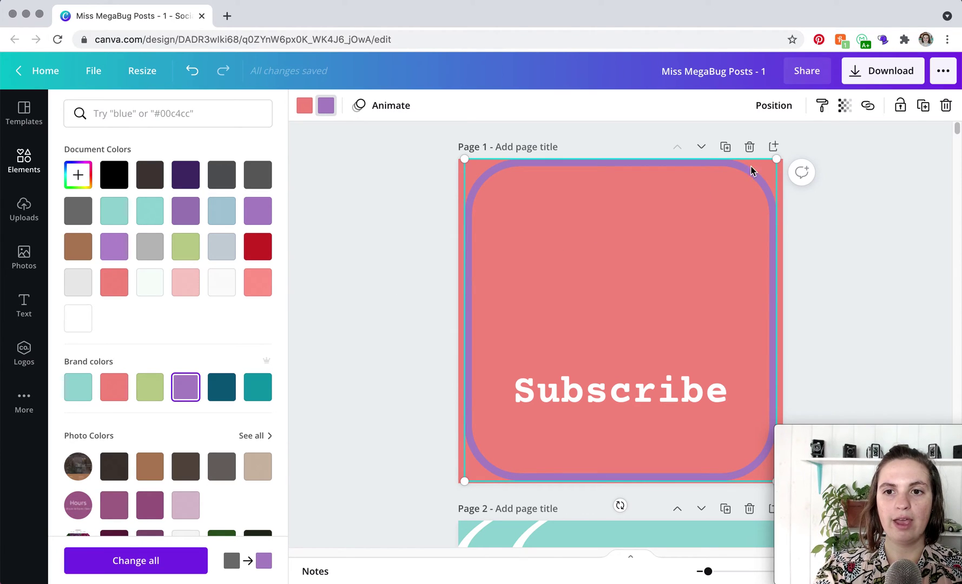
# - Send the frame behind the play-button logo and recentre it on the page
pyautogui.click(767, 113)
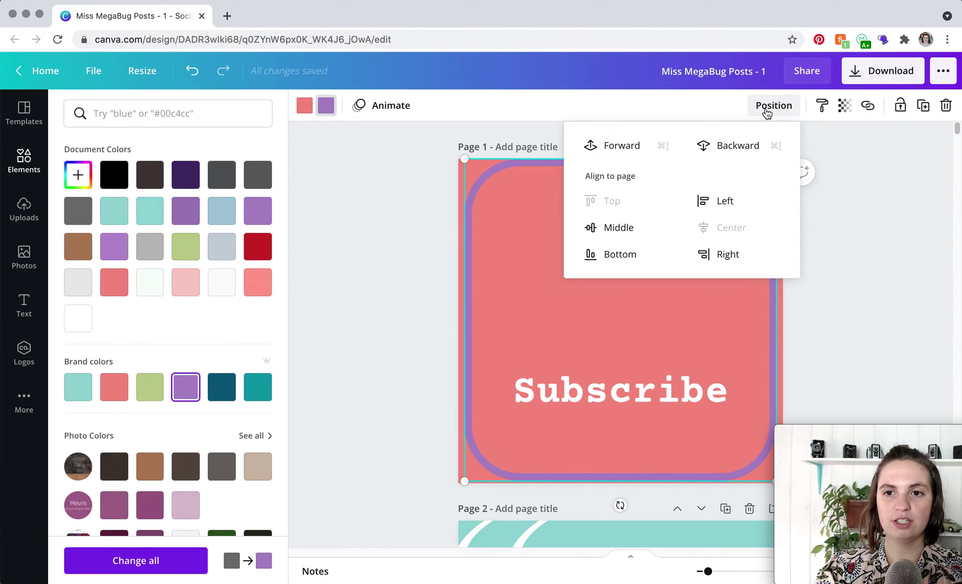
pyautogui.click(745, 146)
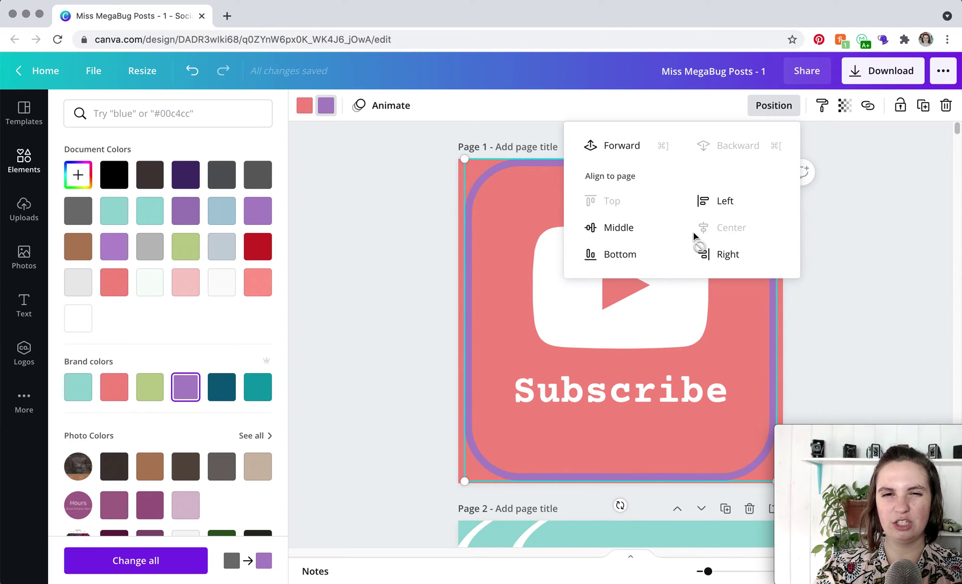
pyautogui.click(863, 223)
pyautogui.moveTo(623, 170); pyautogui.dragTo(621, 168)
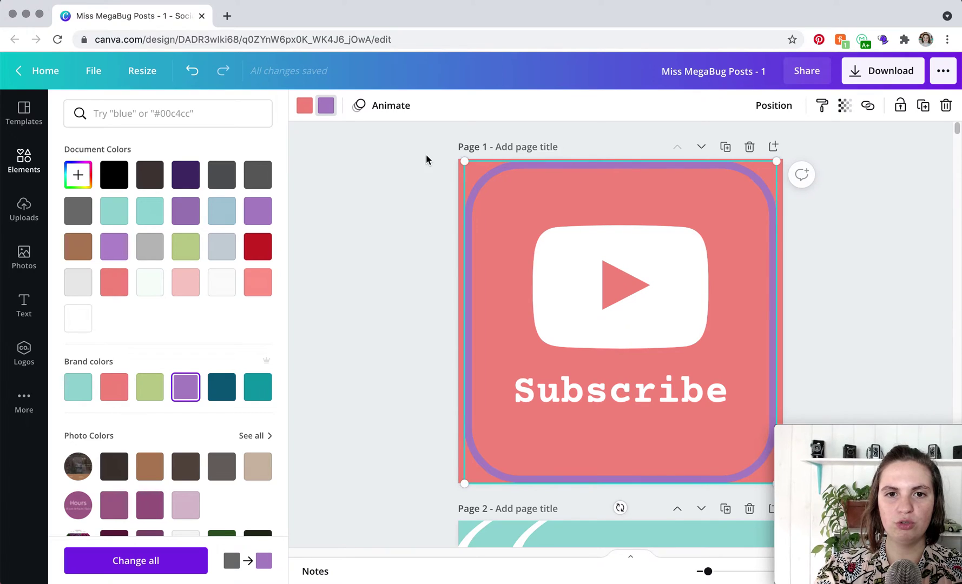
pyautogui.click(419, 189)
pyautogui.click(449, 169)
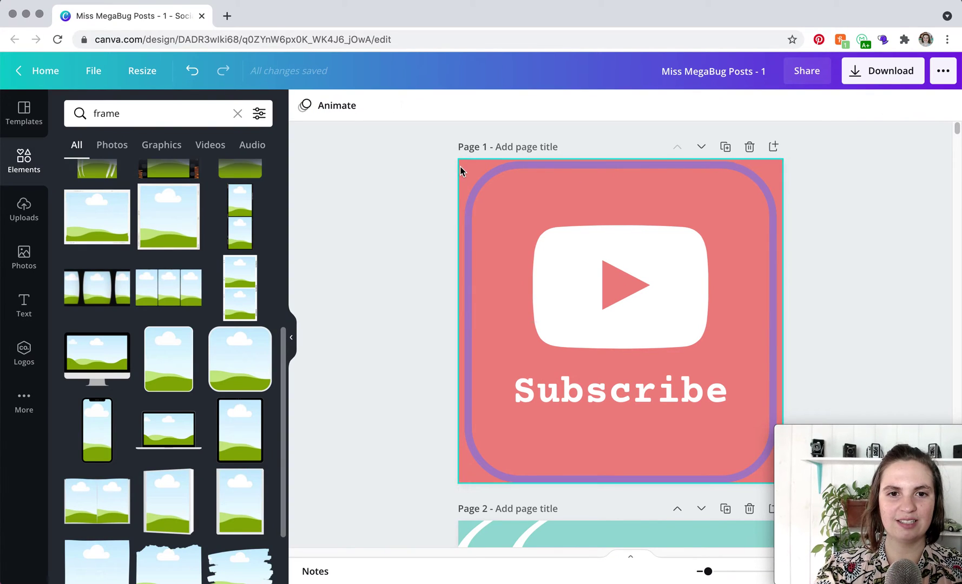
# - Set the page background to white from Document Colors
pyautogui.click(459, 166)
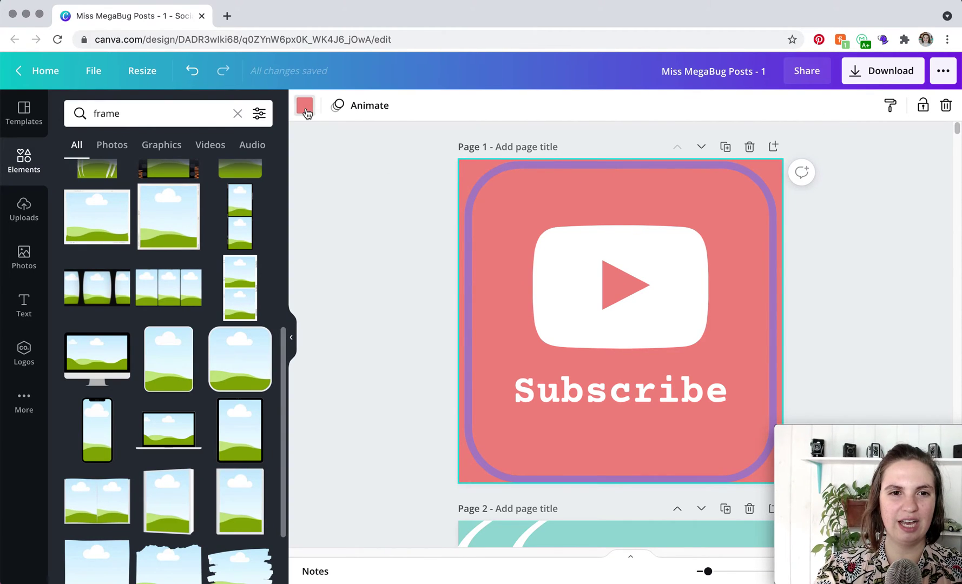
pyautogui.click(304, 105)
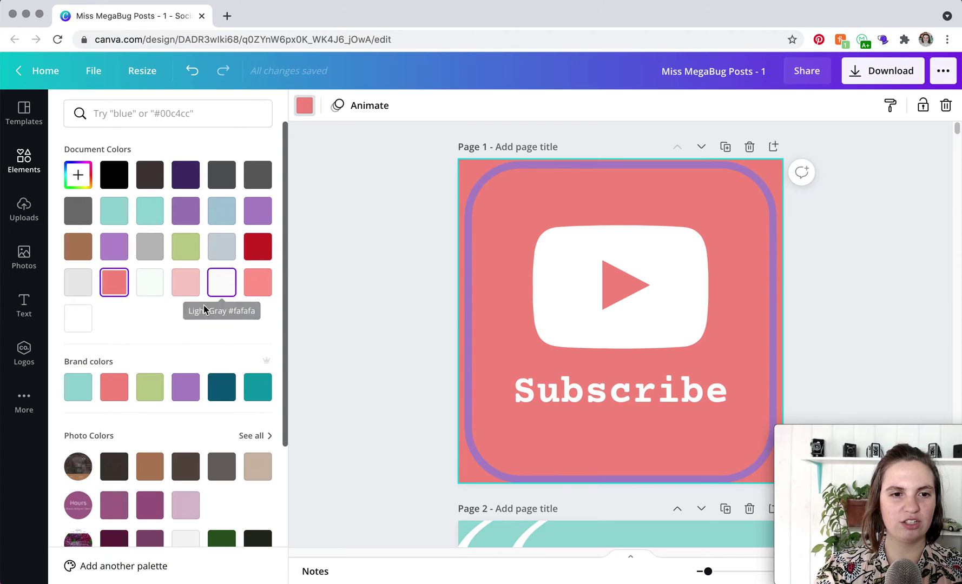
pyautogui.click(80, 322)
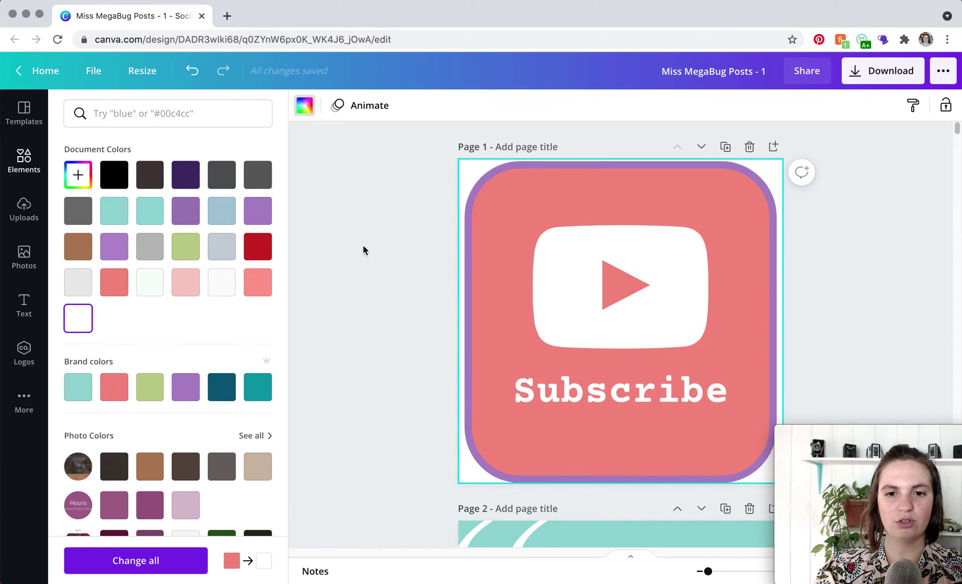
pyautogui.click(364, 247)
pyautogui.click(834, 247)
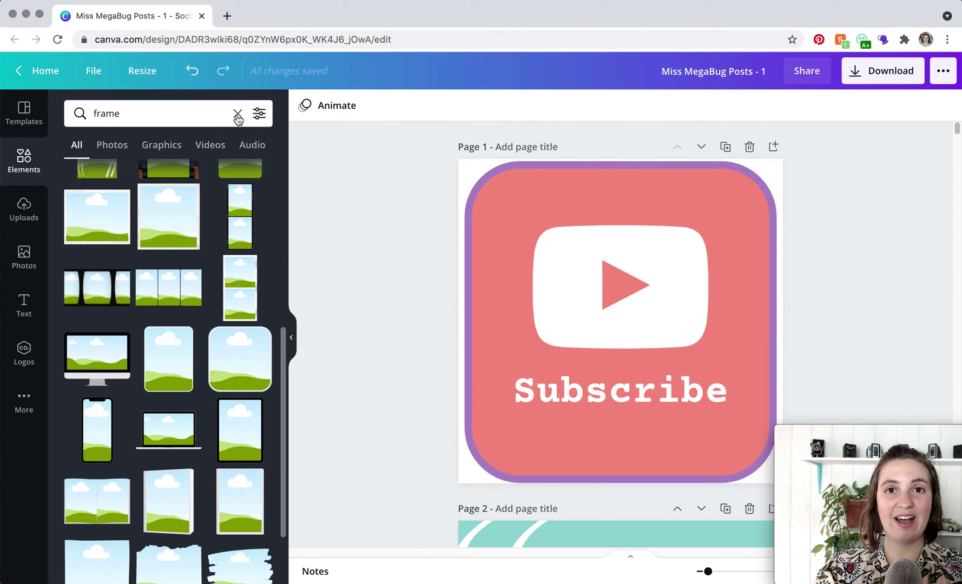
# - Replace the element search term with 'border' and run the search
pyautogui.click(183, 118)
pyautogui.click(80, 114)
pyautogui.write('borde')
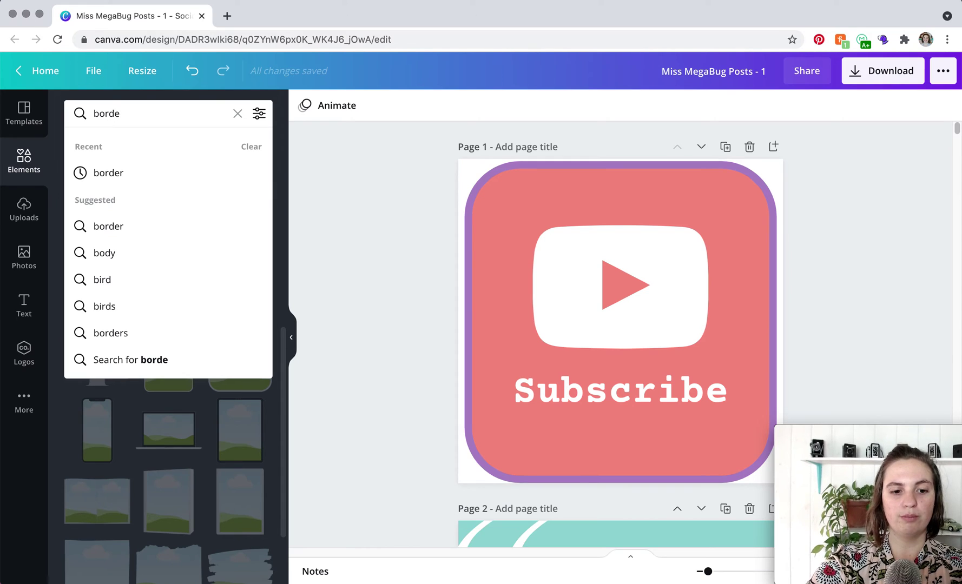
pyautogui.write('r')
pyautogui.press('Return')
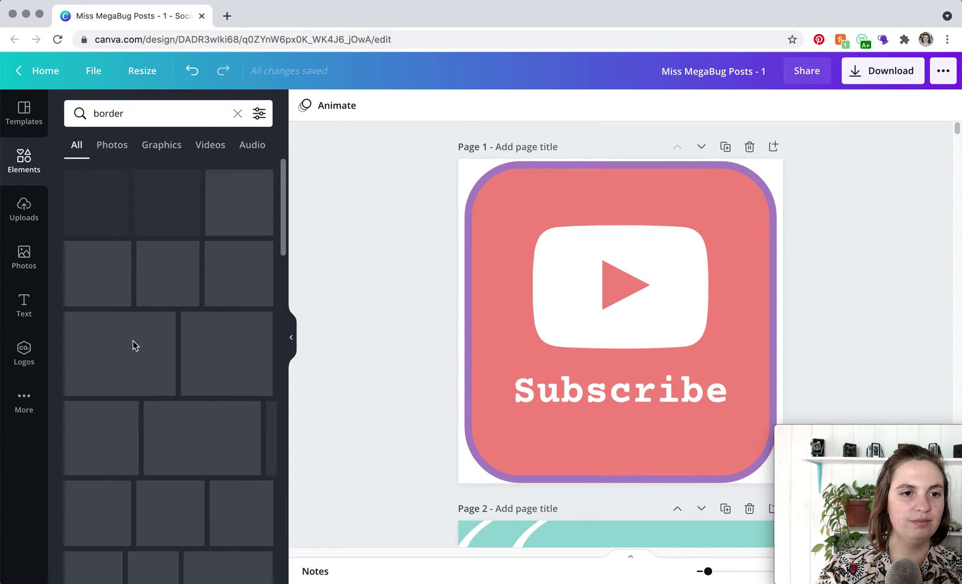
# - Delete the purple rounded frame and set the page background to the pink brand colour
pyautogui.click(497, 212)
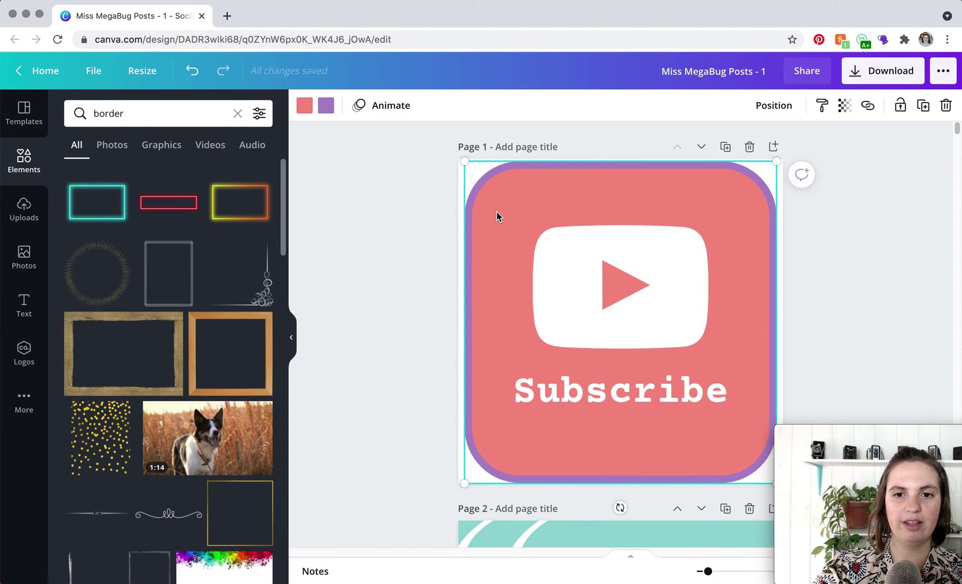
pyautogui.press('Delete')
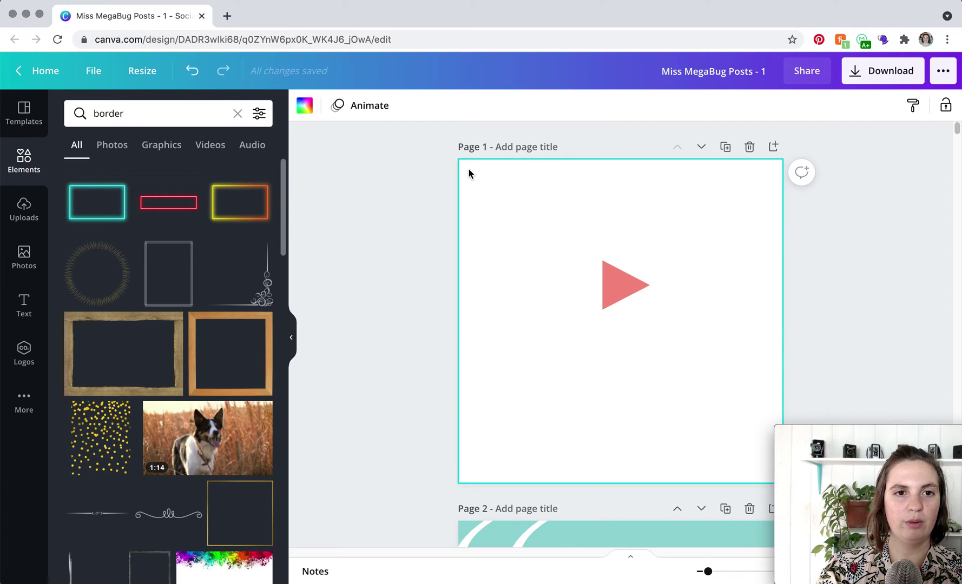
pyautogui.click(304, 105)
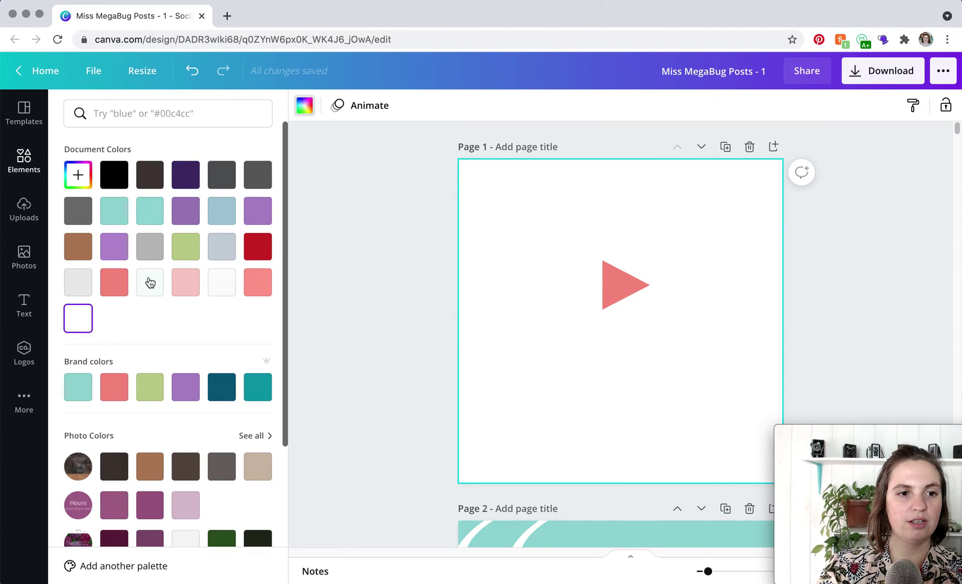
pyautogui.click(120, 385)
pyautogui.click(337, 263)
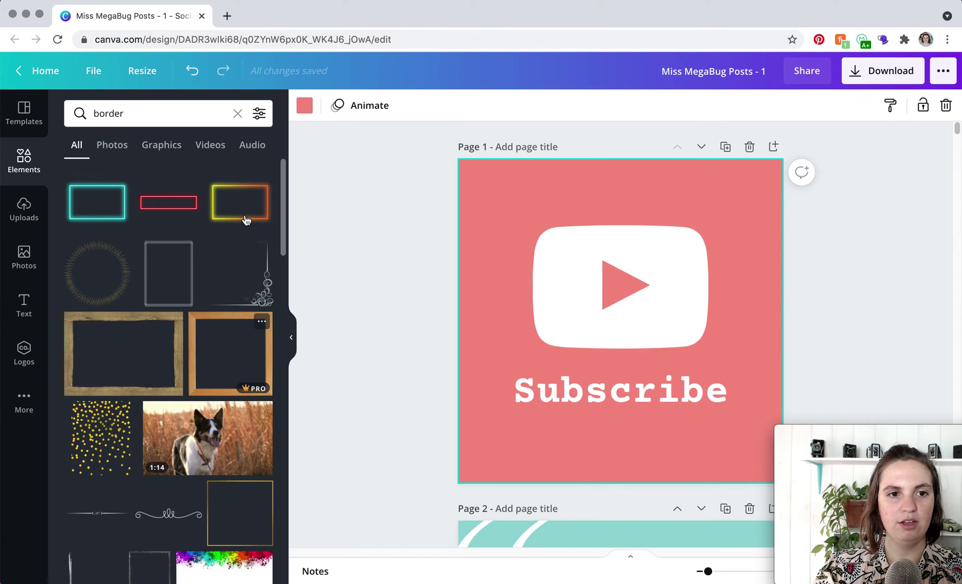
# - Try the yellow neon border on the page, then delete it
pyautogui.click(221, 208)
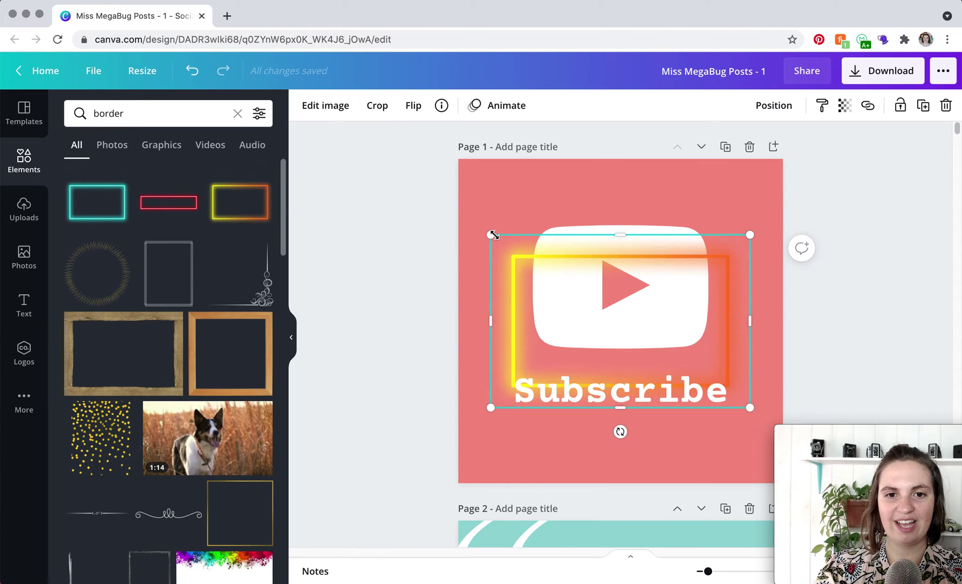
pyautogui.moveTo(464, 212)
pyautogui.mouseDown()
pyautogui.moveTo(380, 168)
pyautogui.moveTo(473, 222)
pyautogui.mouseUp()
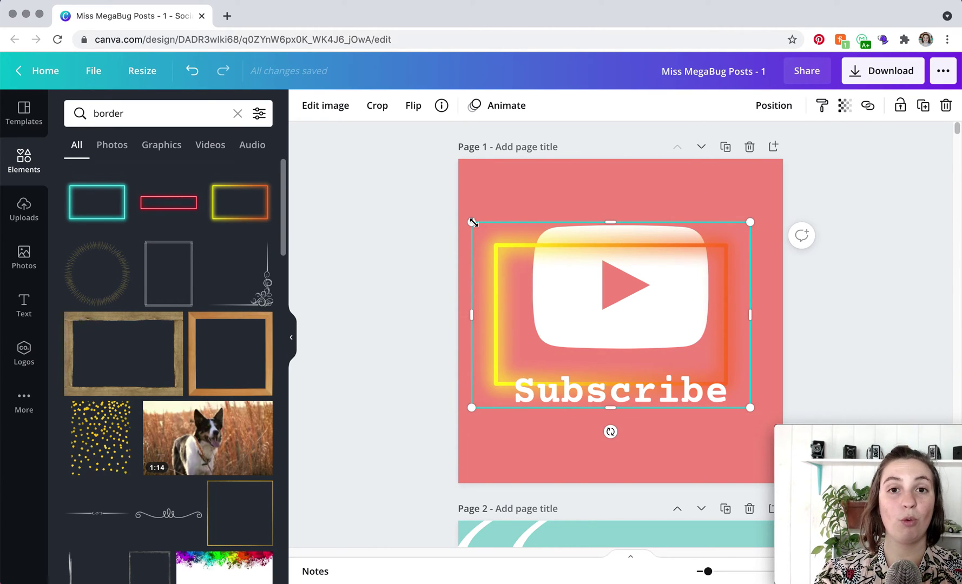
pyautogui.press('Delete')
# - Add the wooden picture-frame border and stretch it to the page corners
pyautogui.click(236, 348)
pyautogui.moveTo(490, 189); pyautogui.dragTo(453, 162)
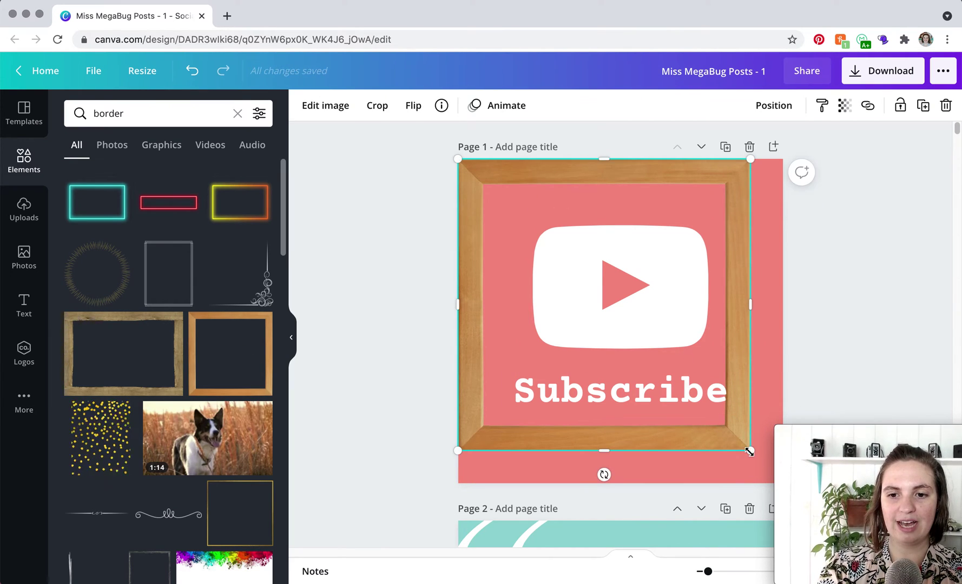
pyautogui.moveTo(776, 488); pyautogui.dragTo(780, 487)
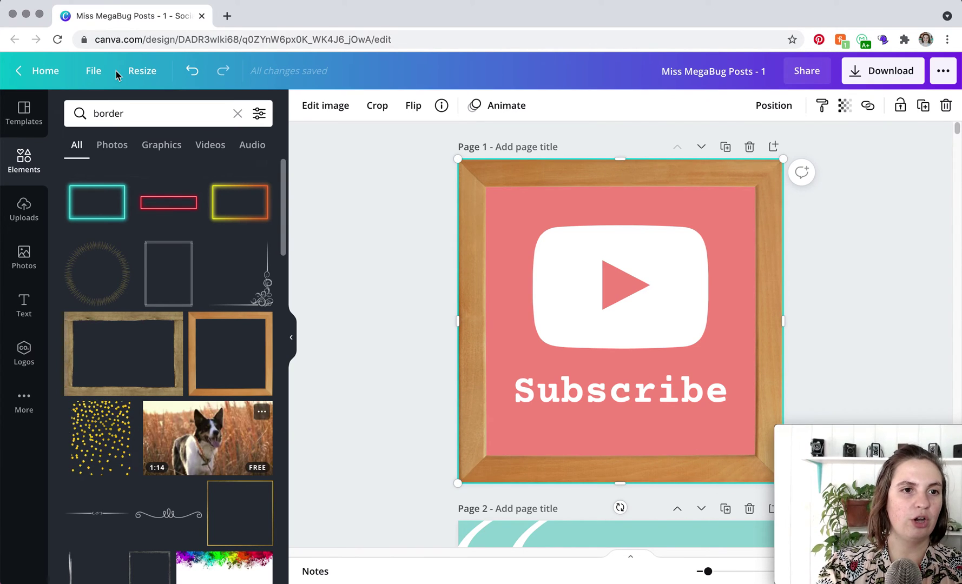
# - Search elements for 'border square' and delete the wooden frame from the page
pyautogui.click(144, 112)
pyautogui.write('square')
pyautogui.press('Return')
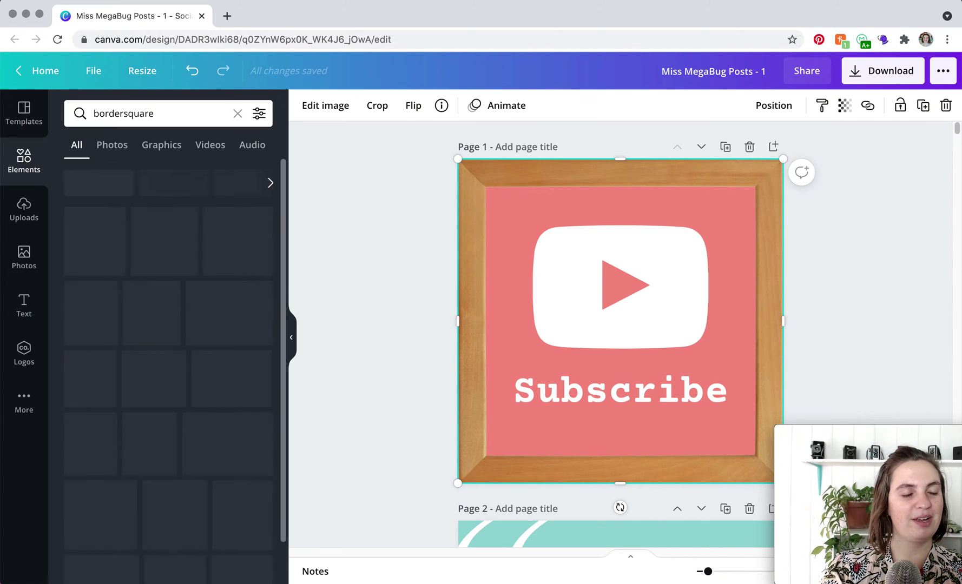
pyautogui.click(124, 112)
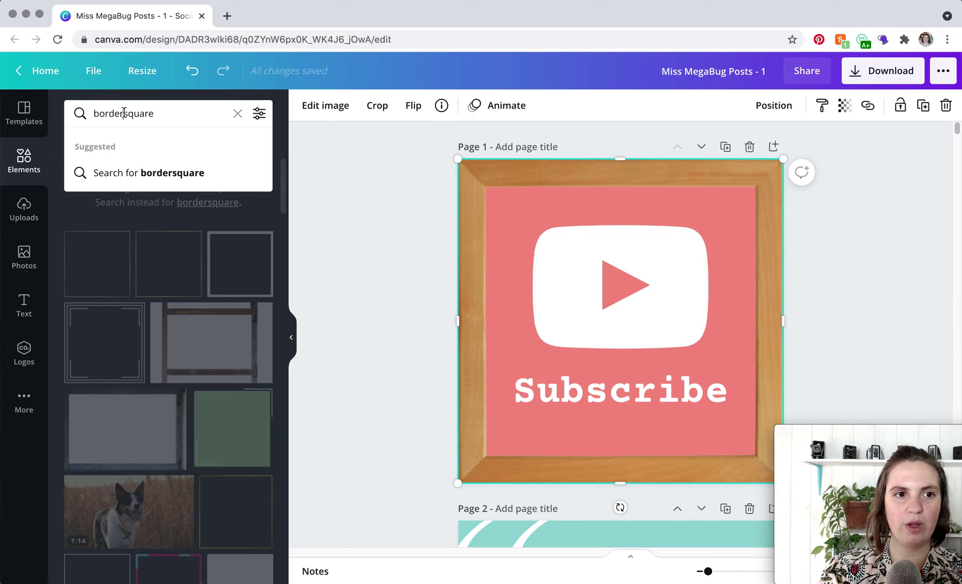
pyautogui.press('Return')
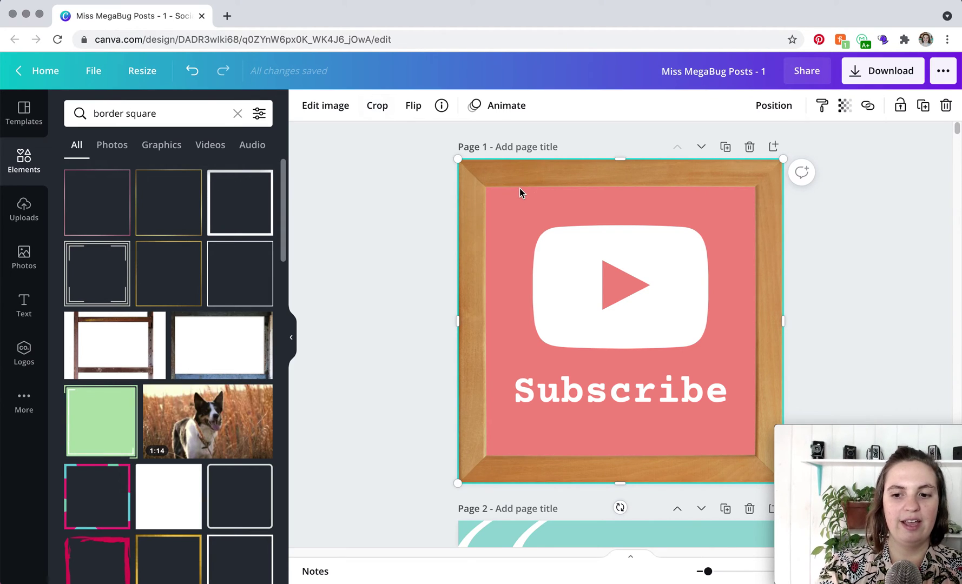
pyautogui.press('Delete')
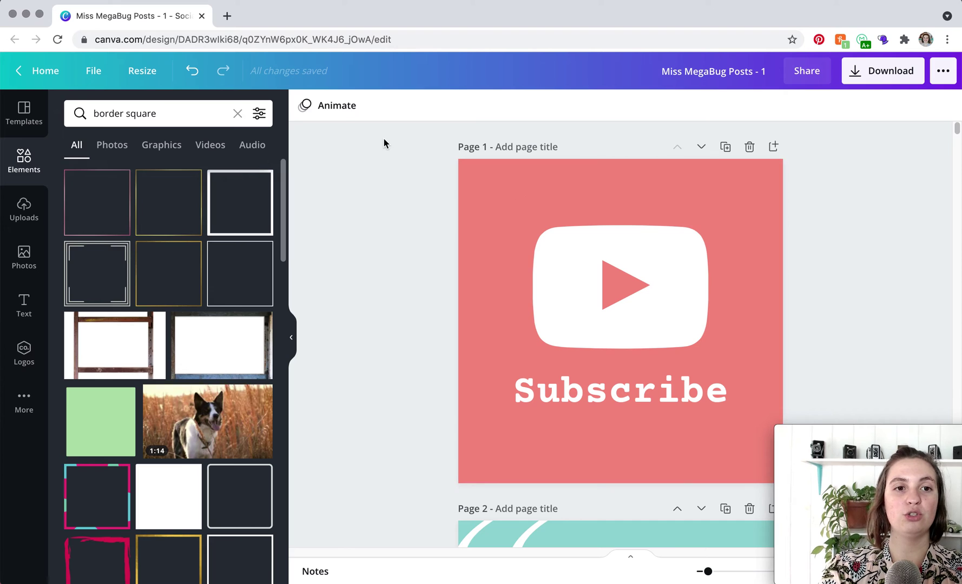
# - Search elements for 'line' and add a plain straight black line
pyautogui.click(237, 116)
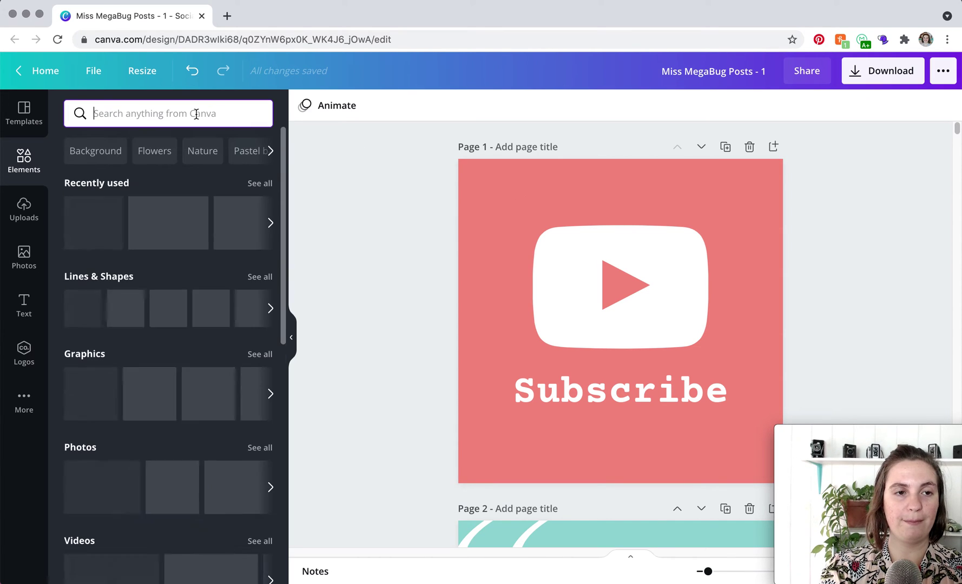
pyautogui.write('line')
pyautogui.press('Return')
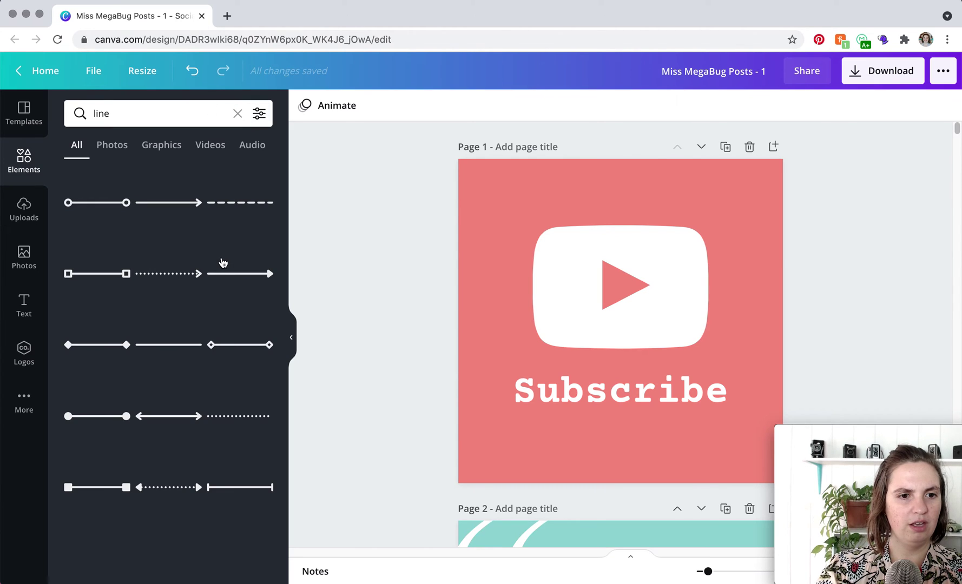
pyautogui.click(169, 349)
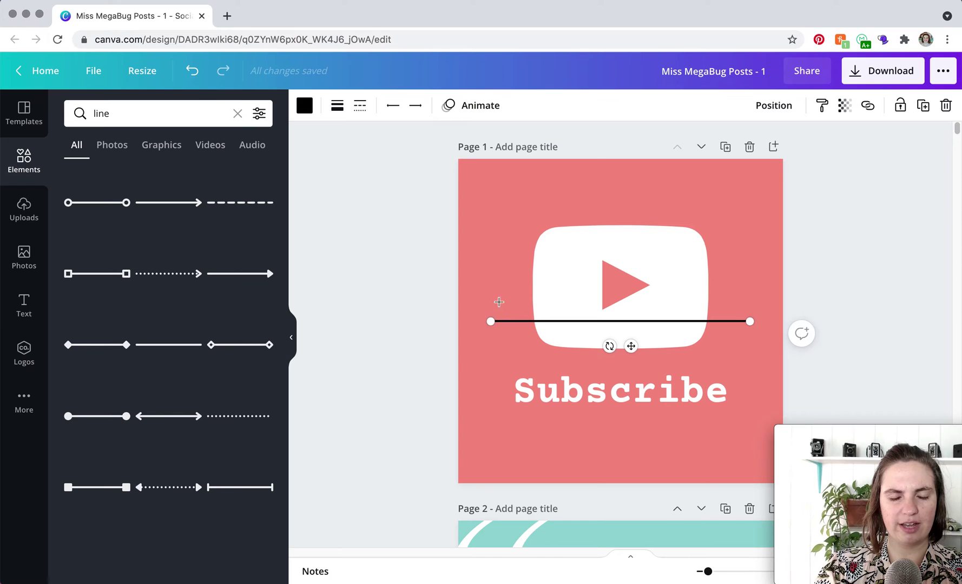
# - Stretch the line across the full page width and move it to the top edge
pyautogui.moveTo(490, 322); pyautogui.dragTo(498, 198)
pyautogui.press('super+z')
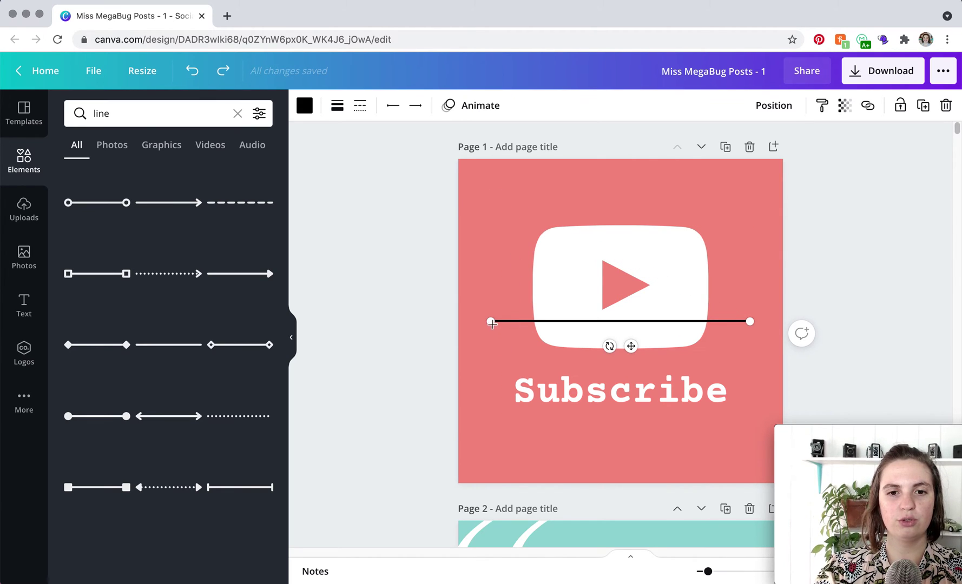
pyautogui.moveTo(491, 321); pyautogui.dragTo(450, 322)
pyautogui.moveTo(750, 322); pyautogui.dragTo(757, 164)
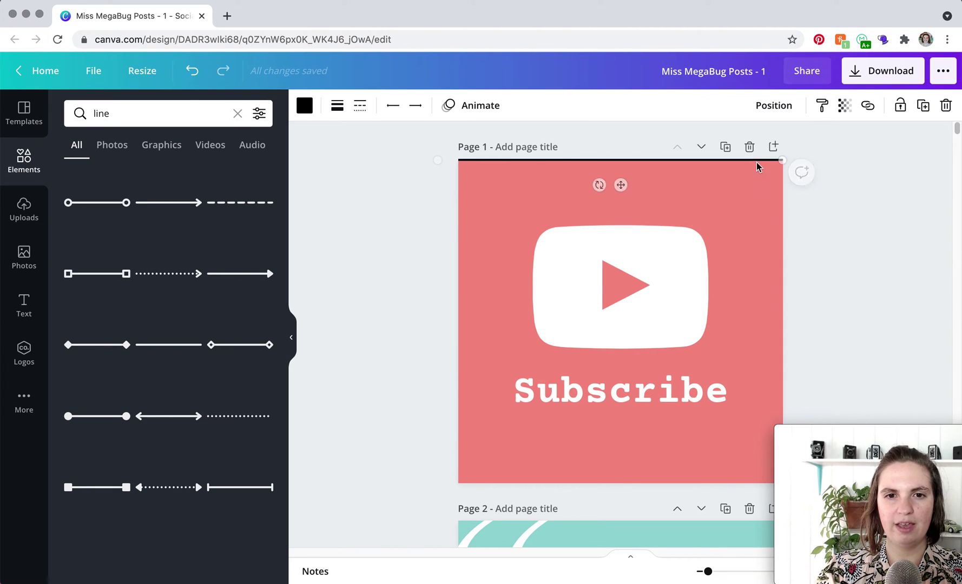
# - Increase the top border line's weight to about 39
pyautogui.click(337, 110)
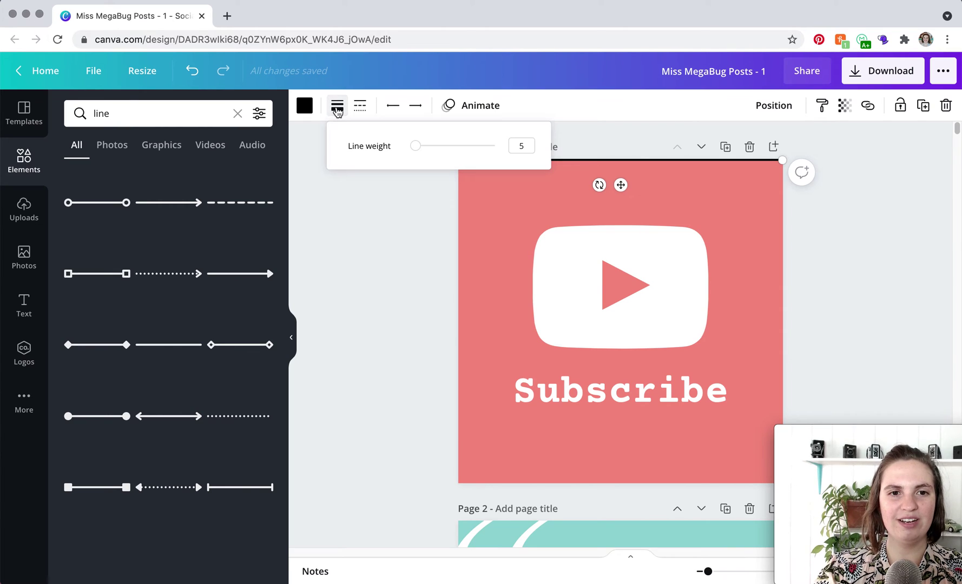
pyautogui.moveTo(415, 147); pyautogui.dragTo(444, 157)
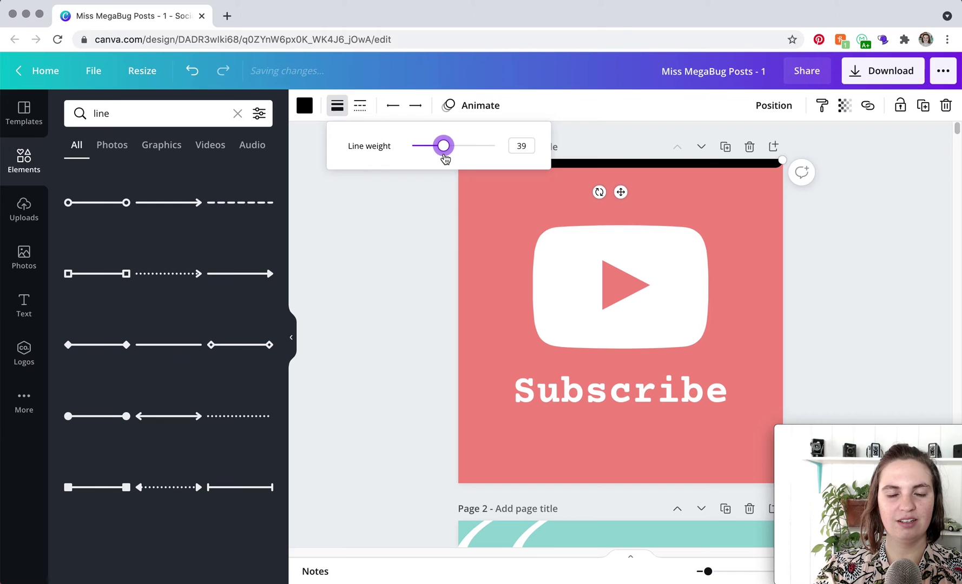
pyautogui.click(403, 263)
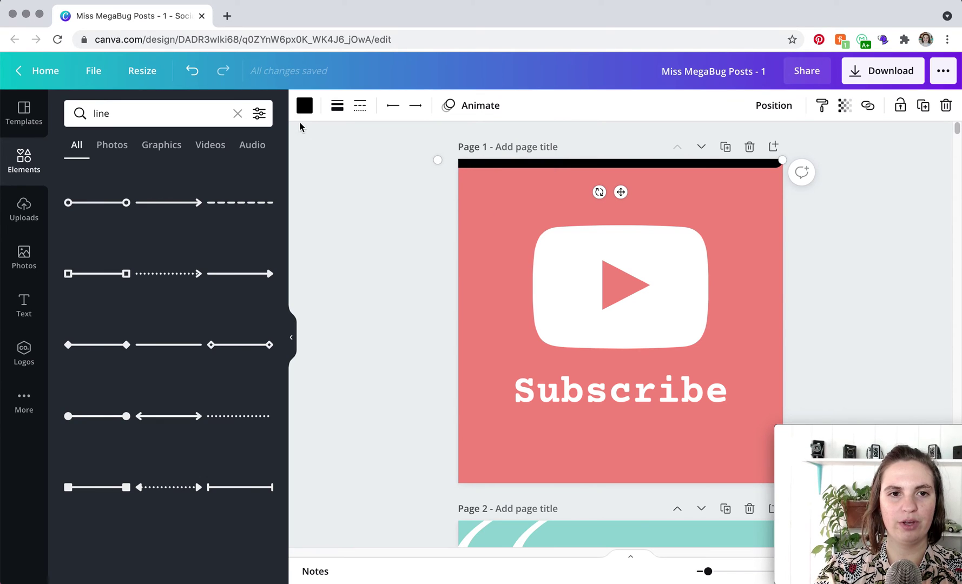
# - Colour the line with the purple brand colour and drag a purple line toward the bottom edge
pyautogui.click(305, 105)
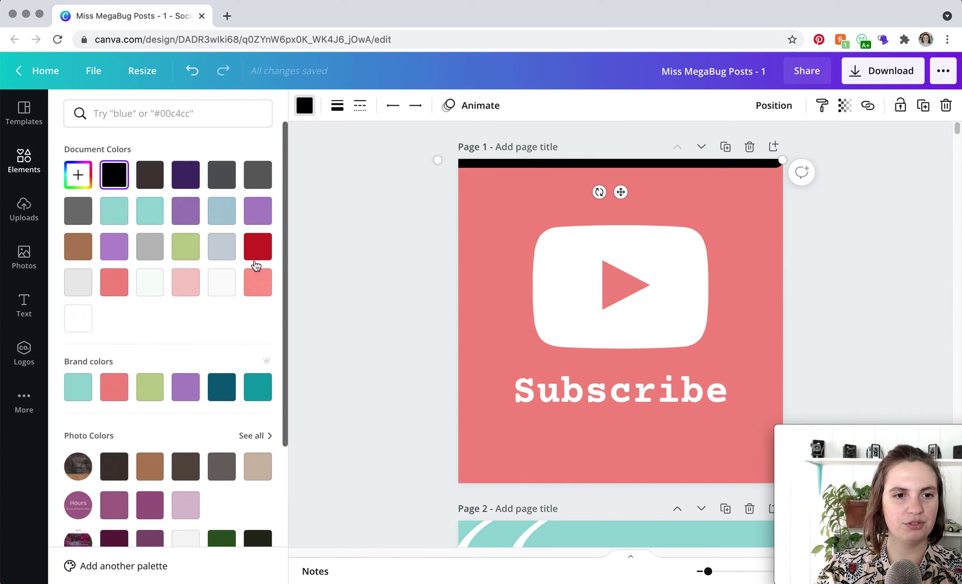
pyautogui.click(194, 399)
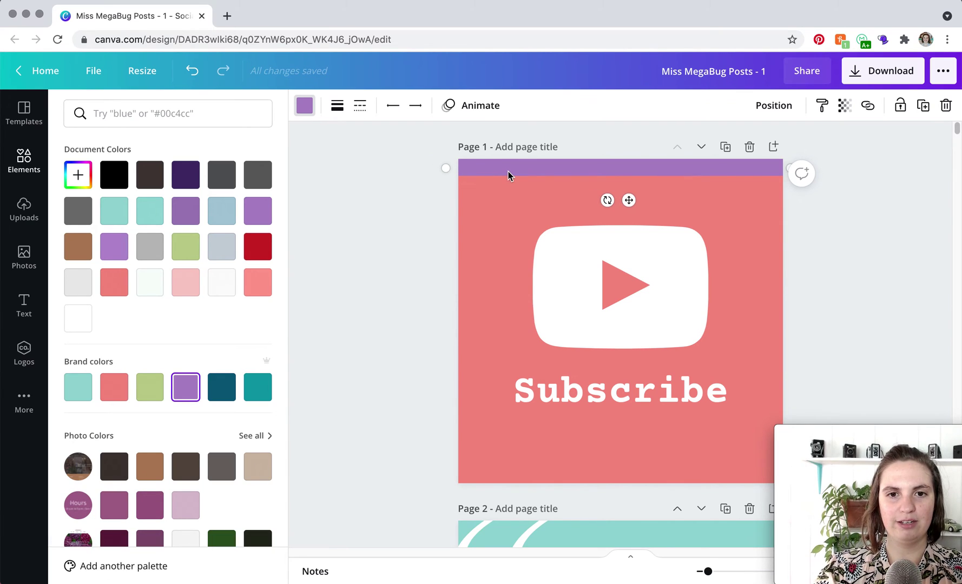
pyautogui.moveTo(508, 171); pyautogui.dragTo(496, 476)
# - Drop the purple line at the bottom edge and nudge the top line along the top edge
pyautogui.click(522, 167)
pyautogui.moveTo(522, 166); pyautogui.dragTo(519, 179)
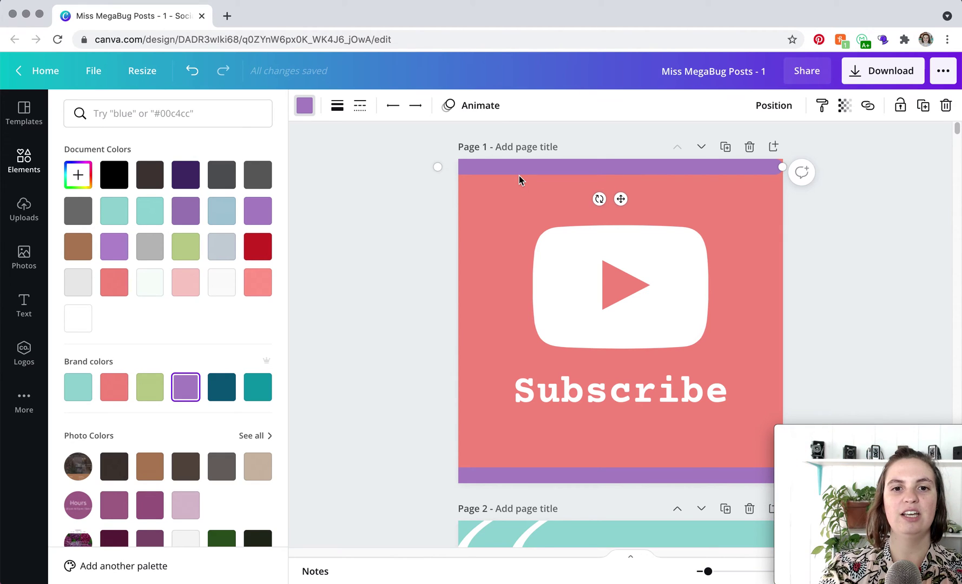
pyautogui.click(336, 107)
pyautogui.click(380, 212)
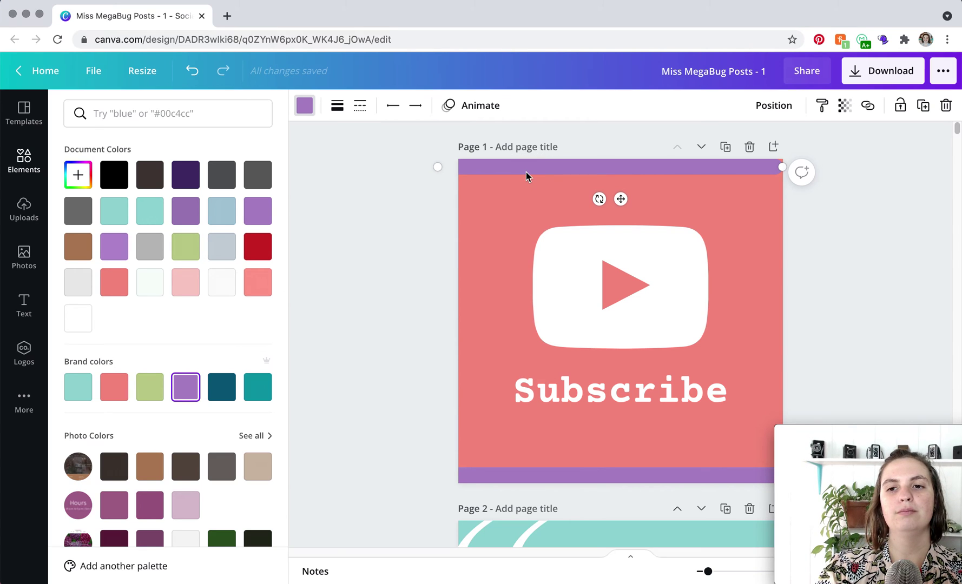
pyautogui.moveTo(526, 170); pyautogui.dragTo(539, 170)
# - Reduce the purple line weight to 14 and realign it with the page's top edge
pyautogui.click(337, 106)
pyautogui.moveTo(445, 148); pyautogui.dragTo(421, 147)
pyautogui.click(431, 243)
pyautogui.moveTo(559, 166); pyautogui.dragTo(559, 162)
# - Delete the extra bottom purple line and place a purple line just below the top one
pyautogui.click(482, 477)
pyautogui.press('Delete')
pyautogui.click(509, 163)
pyautogui.moveTo(509, 164); pyautogui.dragTo(493, 483)
pyautogui.press('super+z')
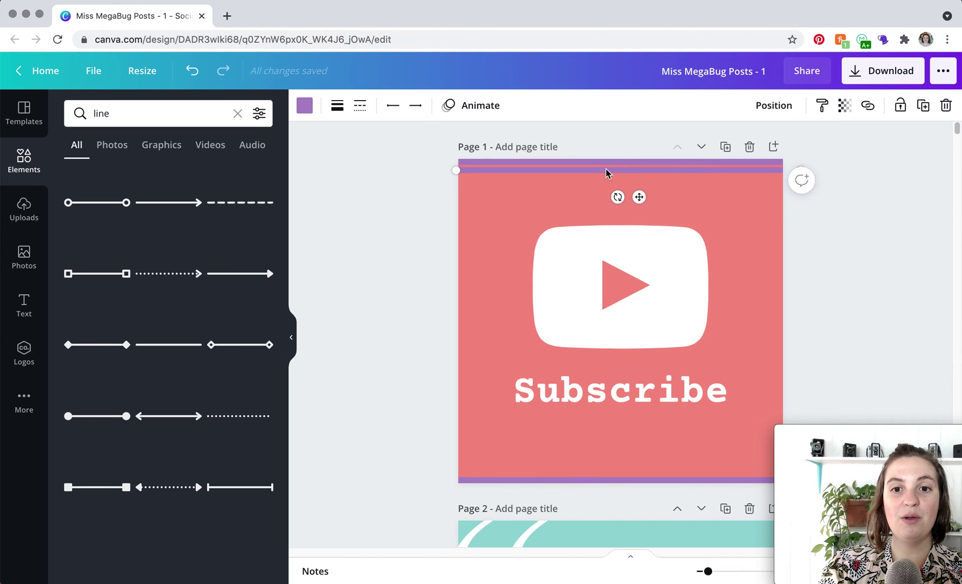
pyautogui.moveTo(603, 184); pyautogui.dragTo(603, 199)
pyautogui.click(98, 71)
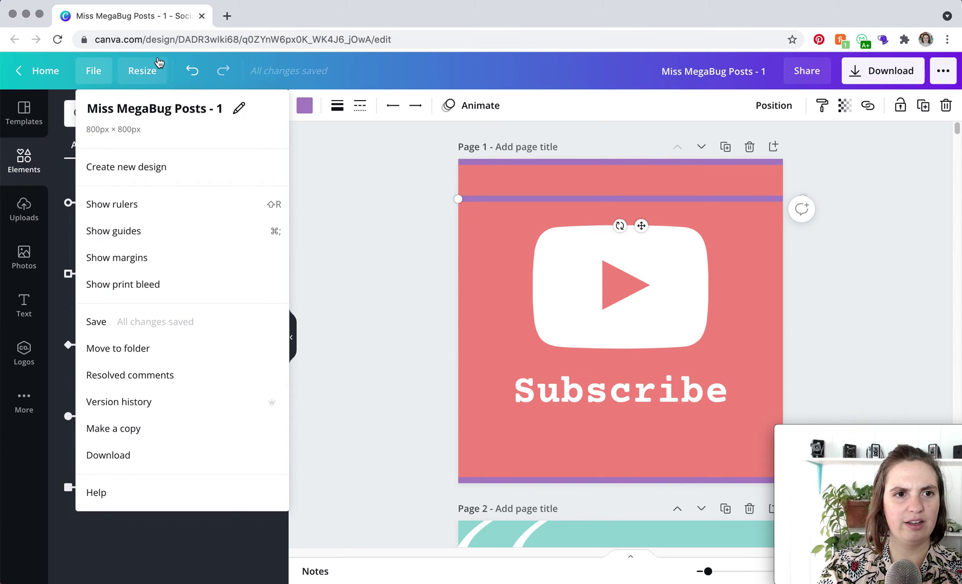
pyautogui.click(146, 76)
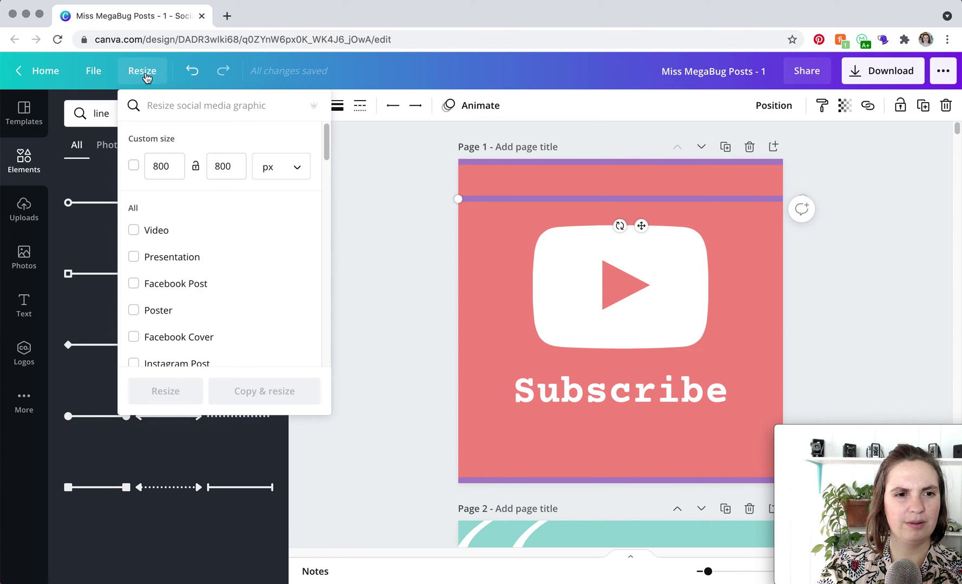
pyautogui.click(352, 195)
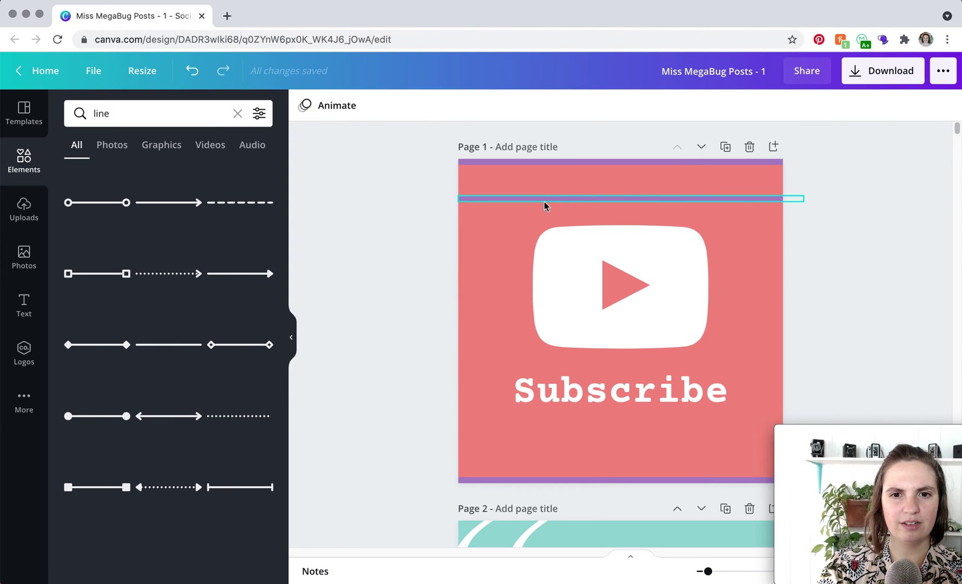
pyautogui.click(545, 202)
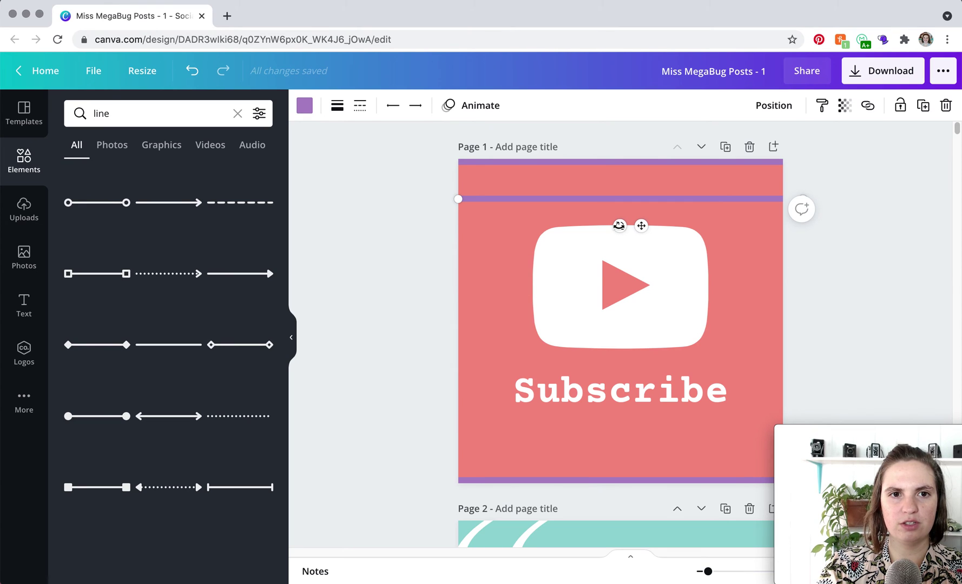
pyautogui.moveTo(619, 225); pyautogui.dragTo(464, 310)
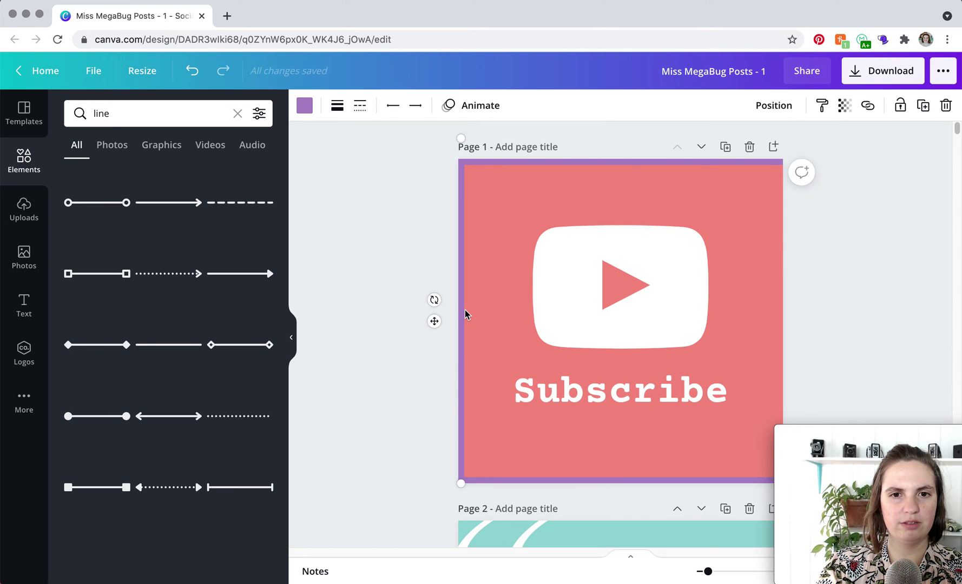
pyautogui.press('super+z')
pyautogui.press('super+z')
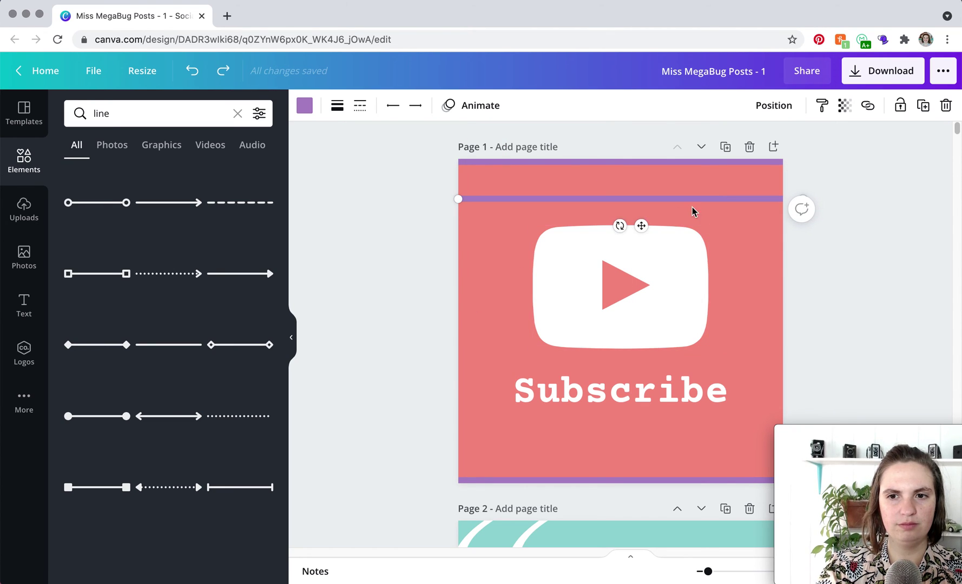
pyautogui.click(870, 250)
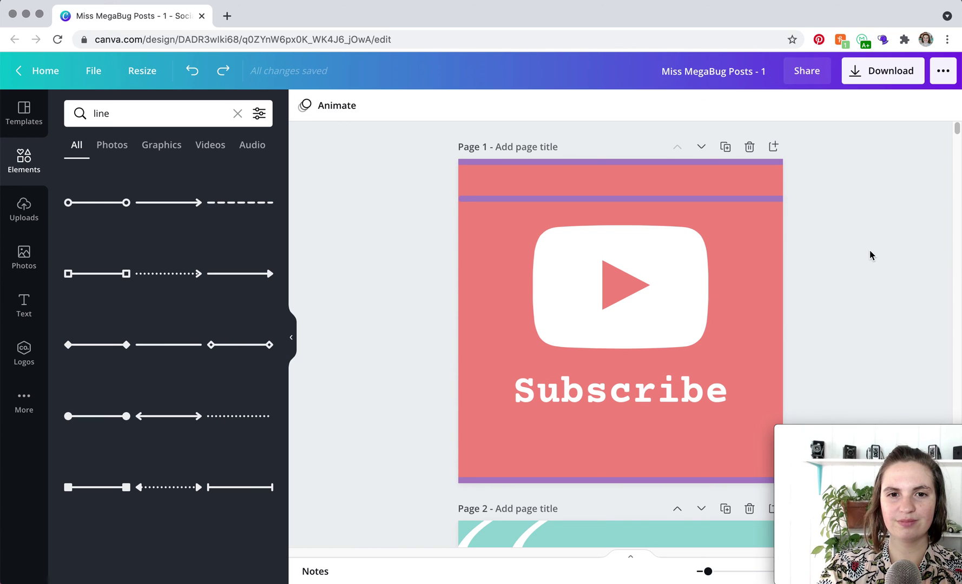
pyautogui.moveTo(730, 208); pyautogui.dragTo(723, 203)
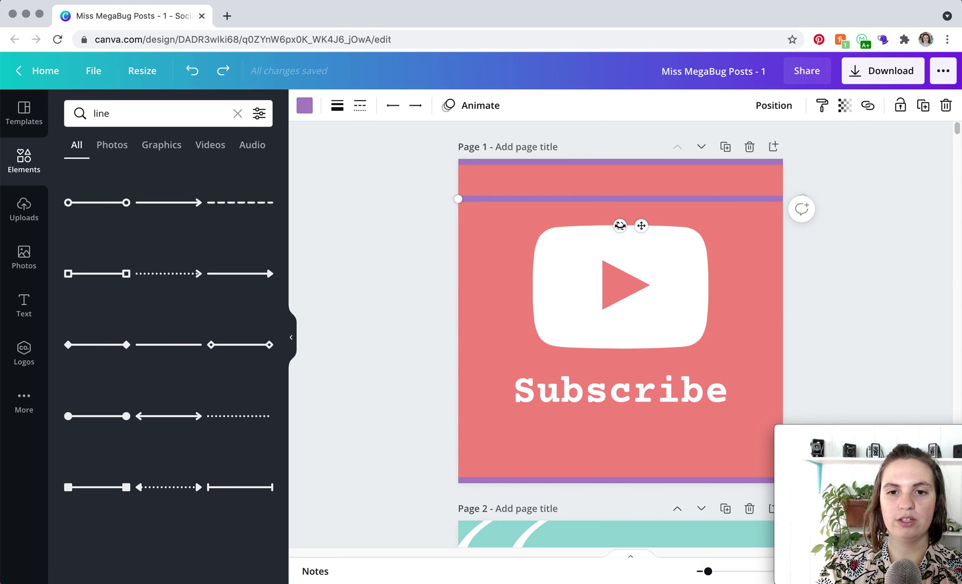
# - Rotate the spare purple line vertical, stretch it along the left edge to the corner, then drag it rightward
pyautogui.moveTo(618, 226); pyautogui.dragTo(582, 188)
pyautogui.moveTo(612, 232); pyautogui.dragTo(462, 307)
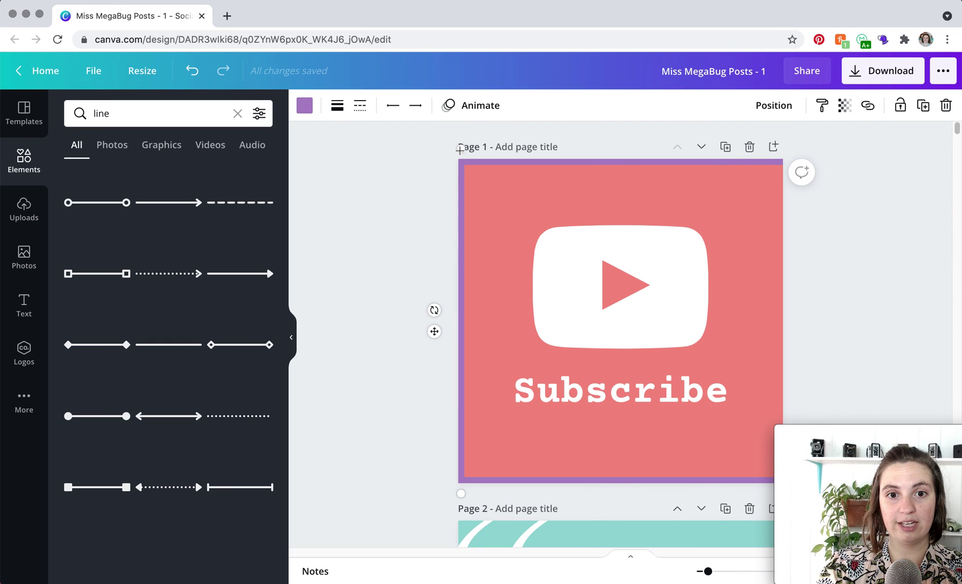
pyautogui.moveTo(460, 150); pyautogui.dragTo(460, 139)
pyautogui.moveTo(460, 141); pyautogui.dragTo(460, 151)
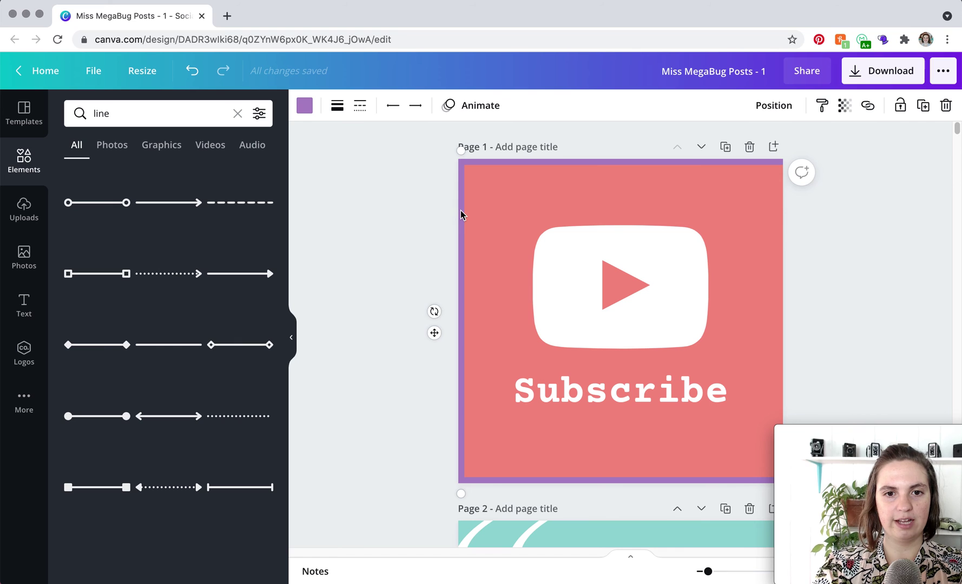
pyautogui.moveTo(461, 216); pyautogui.dragTo(778, 216)
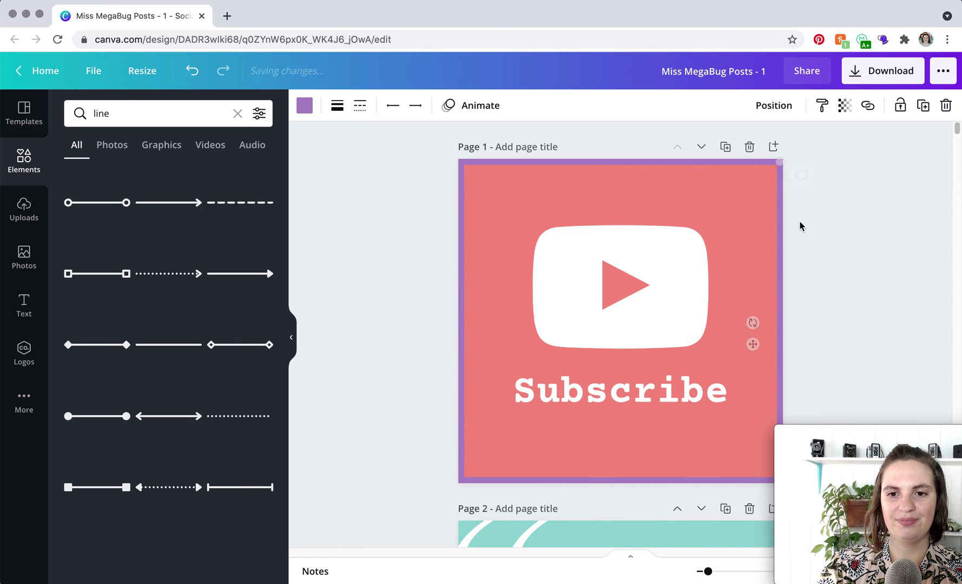